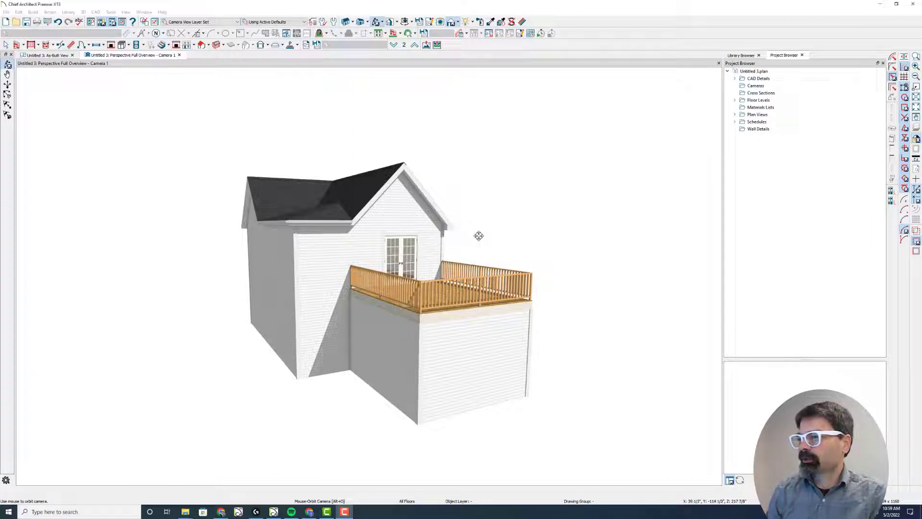
Step: Zoom the 3D camera view in on the deck, its railing and the French doors
{"action": "scroll", "coordinate": [473, 247], "scroll_direction": "up", "scroll_amount": 3}
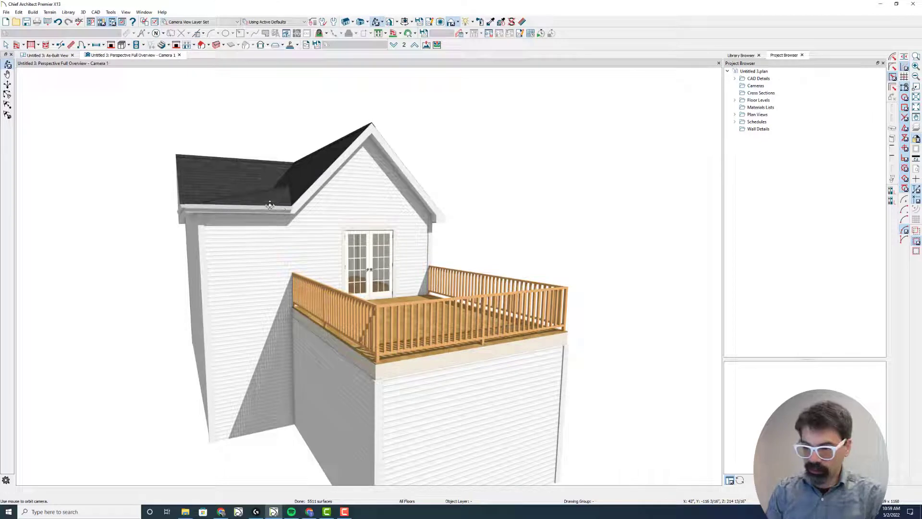
{"action": "mouse_move", "coordinate": [291, 215]}
{"action": "left_mouse_down"}
{"action": "mouse_move", "coordinate": [292, 306]}
{"action": "mouse_move", "coordinate": [293, 207]}
{"action": "left_mouse_up"}
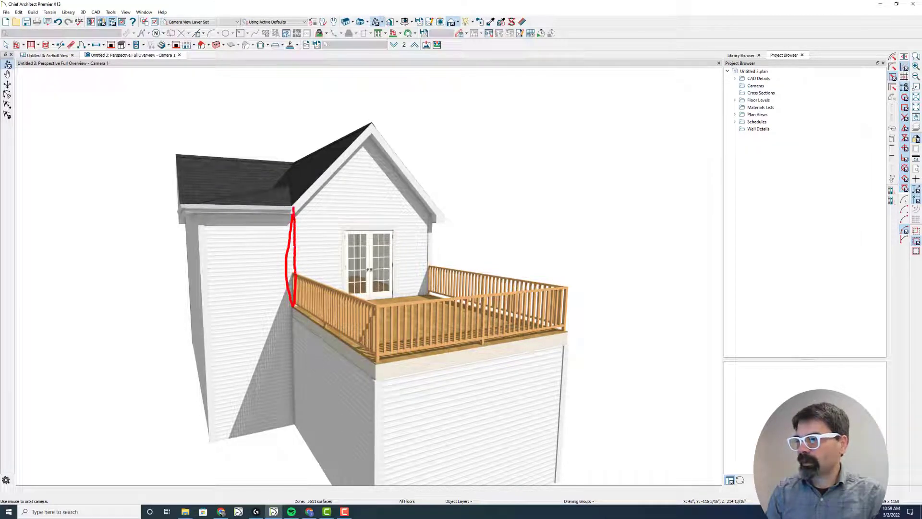
{"action": "left_click_drag", "start_coordinate": [430, 221], "coordinate": [429, 283]}
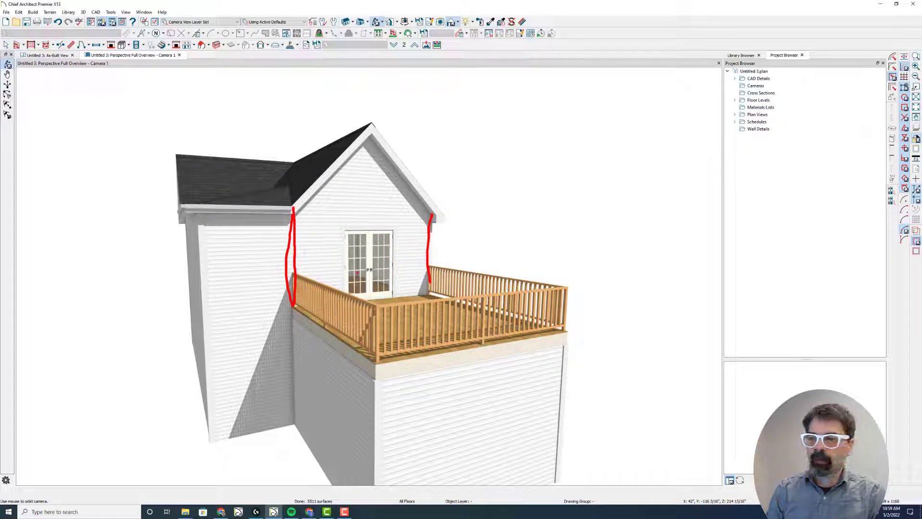
{"action": "left_click_drag", "start_coordinate": [293, 221], "coordinate": [302, 305]}
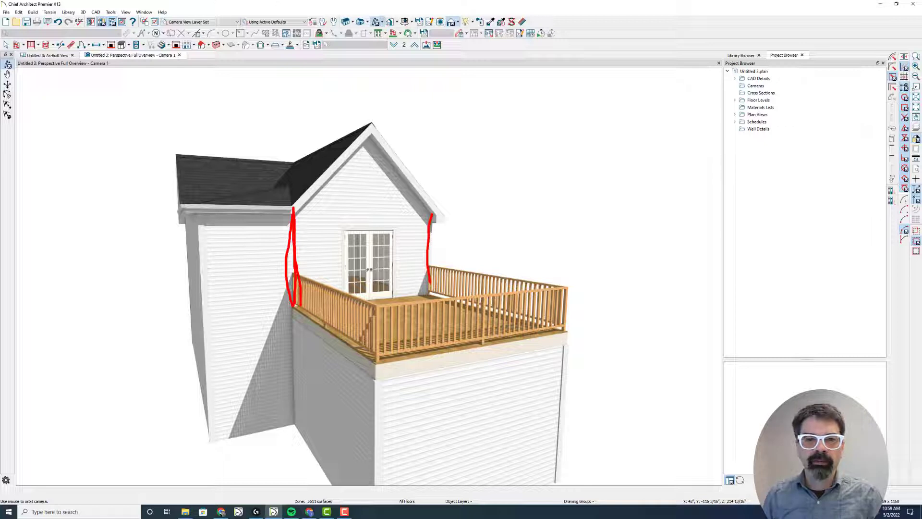
{"action": "key", "text": "Escape"}
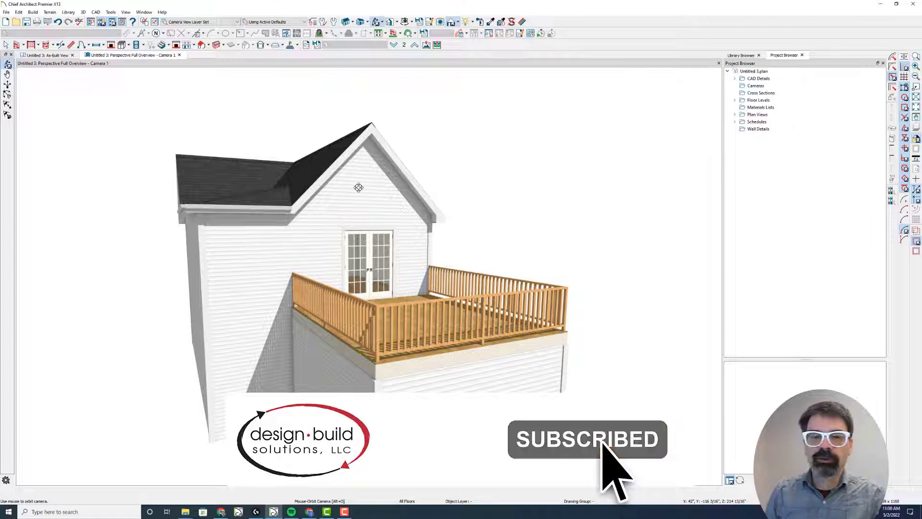
Step: Switch to the As-Built plan view at the deck doors and review the current CAD layer list twice without changes
{"action": "left_click", "coordinate": [43, 55]}
{"action": "scroll", "coordinate": [374, 353], "scroll_direction": "up", "scroll_amount": 4}
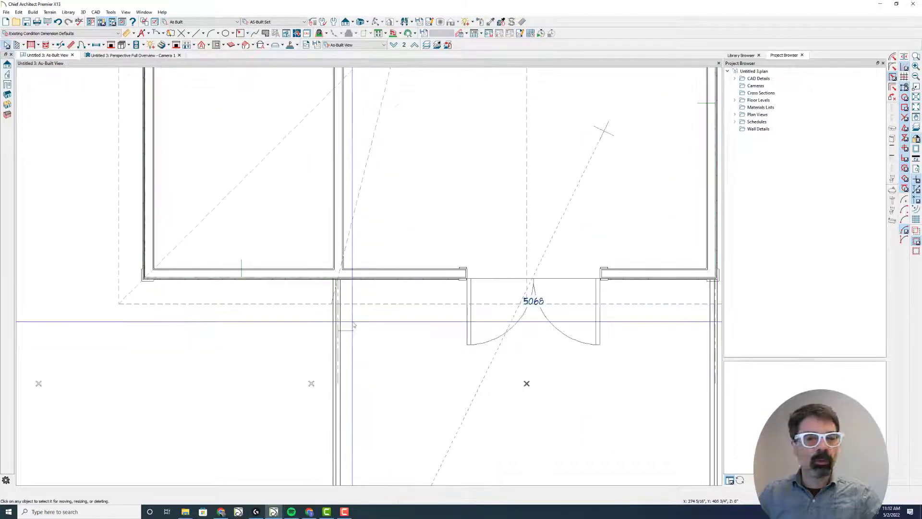
{"action": "left_click", "coordinate": [307, 33]}
{"action": "scroll", "coordinate": [285, 184], "scroll_direction": "down", "scroll_amount": 6}
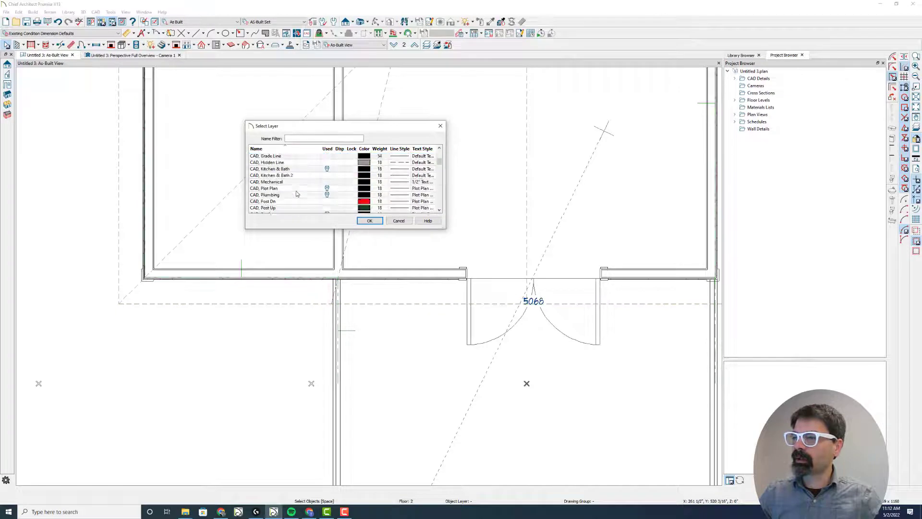
{"action": "scroll", "coordinate": [284, 184], "scroll_direction": "down", "scroll_amount": 4}
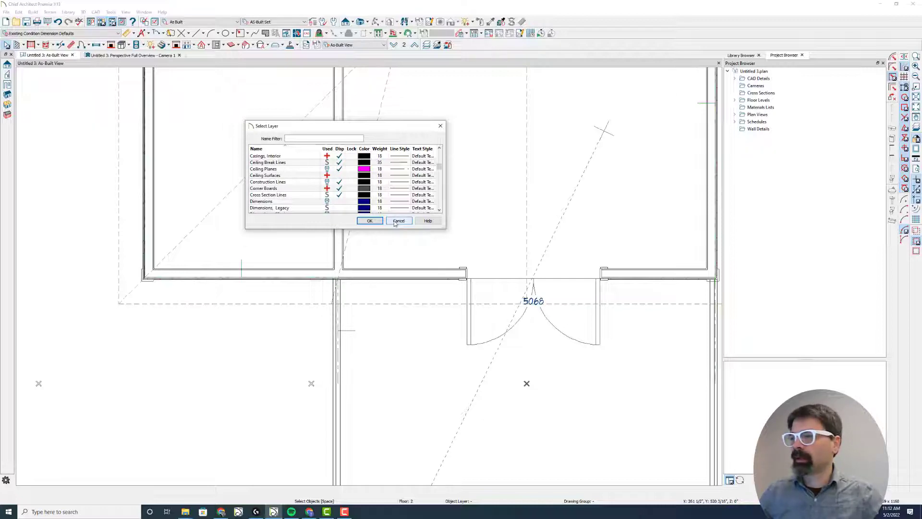
{"action": "left_click", "coordinate": [399, 220]}
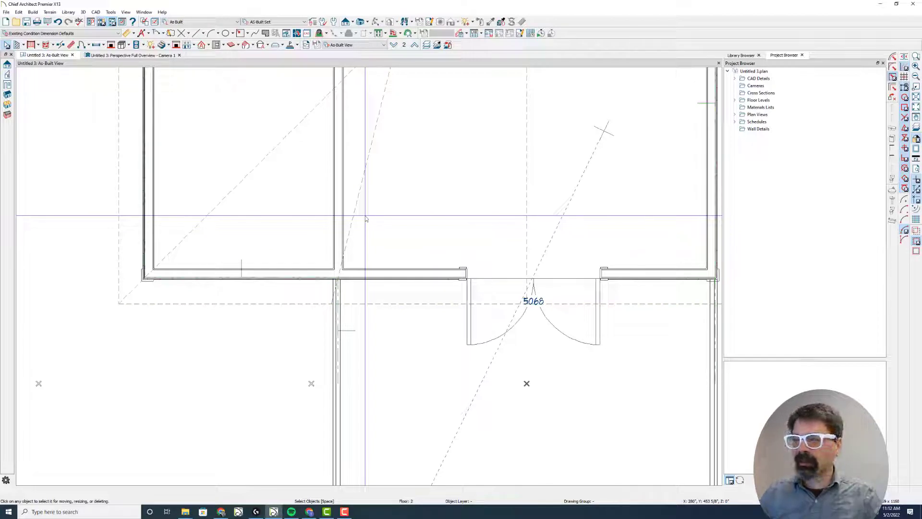
{"action": "scroll", "coordinate": [345, 280], "scroll_direction": "up", "scroll_amount": 2}
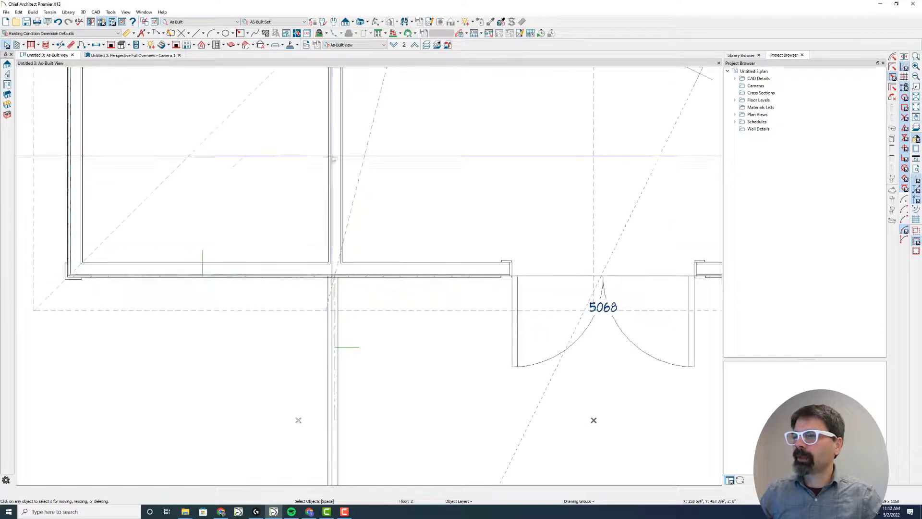
{"action": "left_click", "coordinate": [306, 35]}
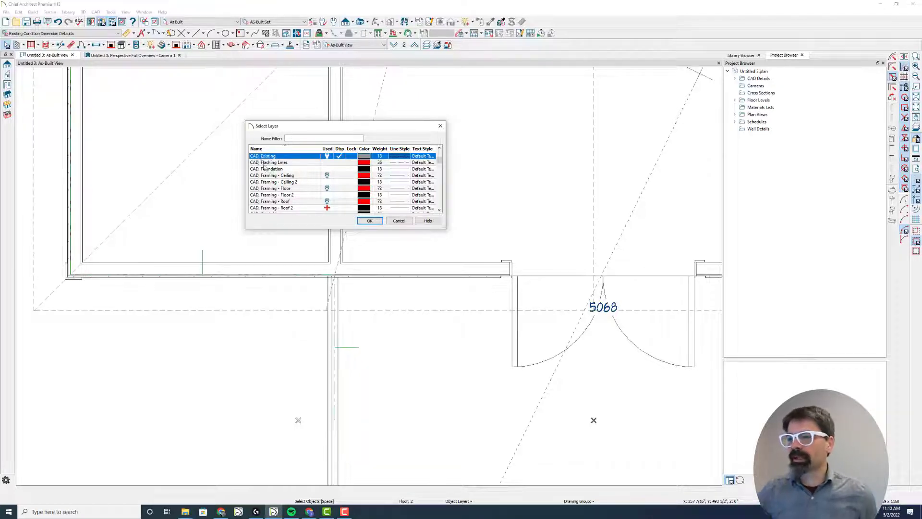
{"action": "scroll", "coordinate": [266, 166], "scroll_direction": "up", "scroll_amount": 3}
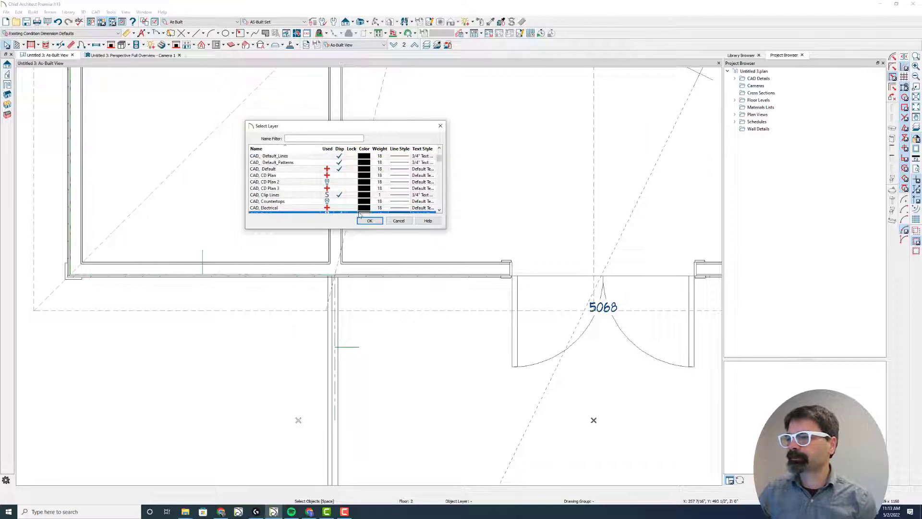
Step: Place an elevation marker aimed at the deck-door wall
{"action": "left_click", "coordinate": [399, 221]}
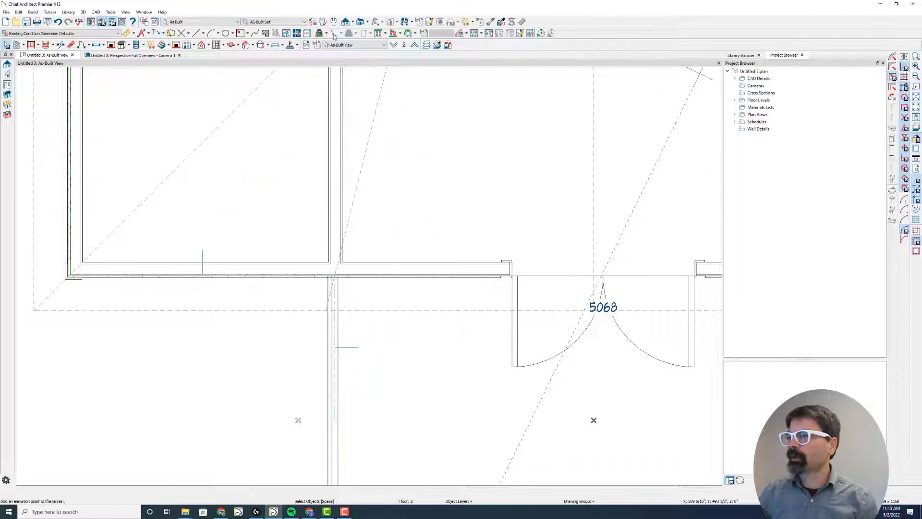
{"action": "left_click", "coordinate": [345, 22]}
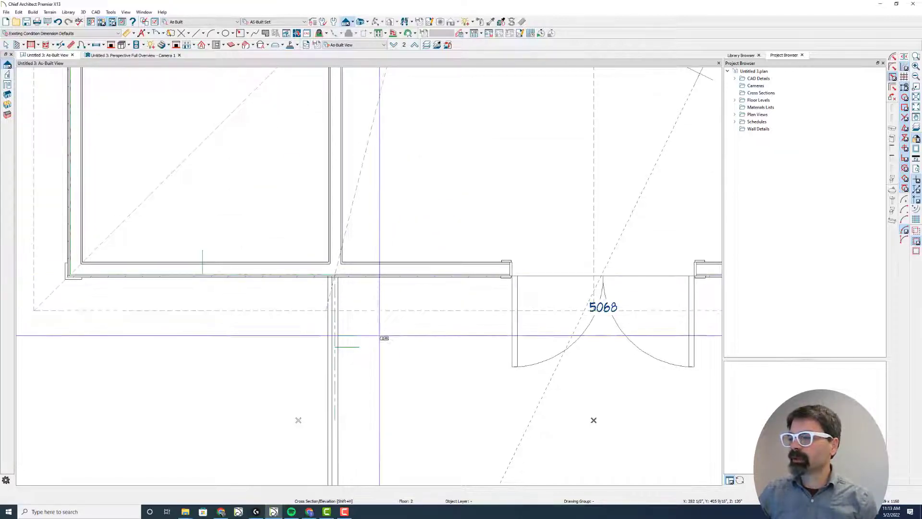
{"action": "left_click_drag", "start_coordinate": [383, 335], "coordinate": [384, 236]}
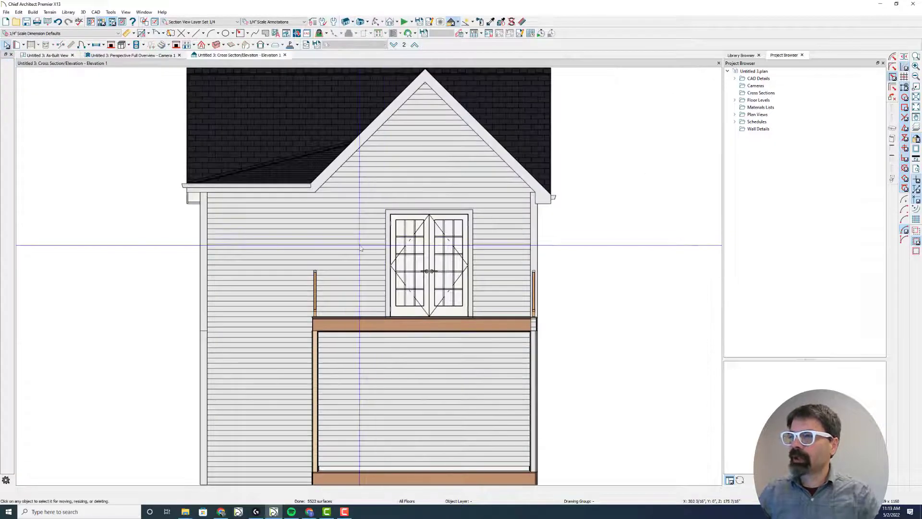
{"action": "scroll", "coordinate": [361, 249], "scroll_direction": "up", "scroll_amount": 2}
Step: Keeping CAD, Default as the layer, draw a 5-inch-wide rectangle from deck to eave and start converting it
{"action": "left_click", "coordinate": [307, 33]}
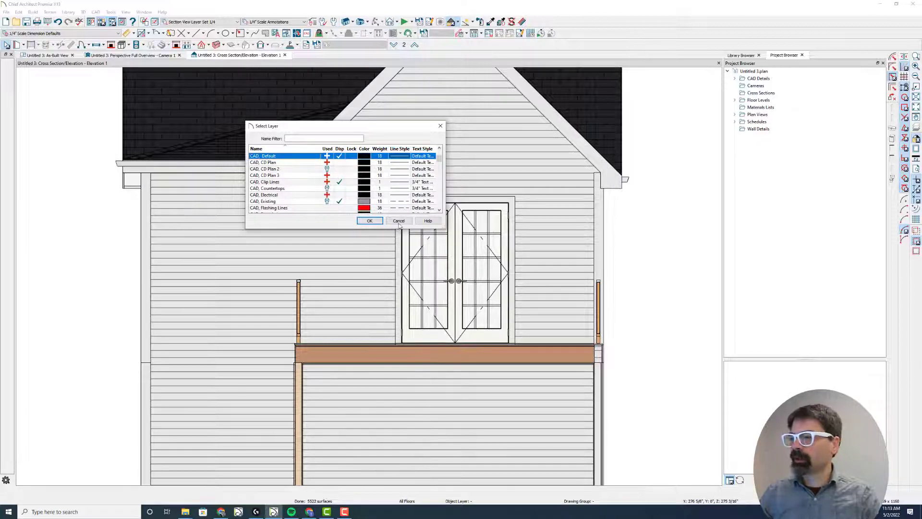
{"action": "left_click", "coordinate": [370, 220]}
{"action": "left_click", "coordinate": [239, 33]}
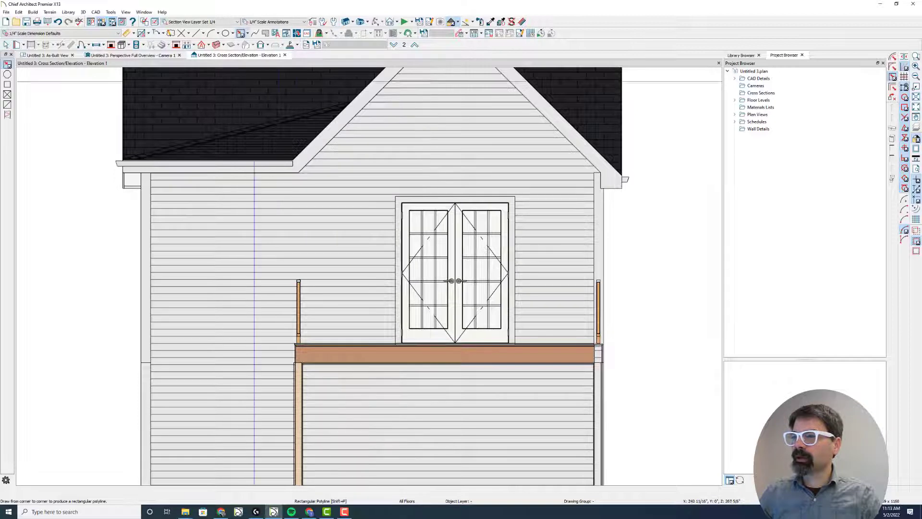
{"action": "left_click_drag", "start_coordinate": [295, 343], "coordinate": [305, 172]}
{"action": "key", "text": "Tab"}
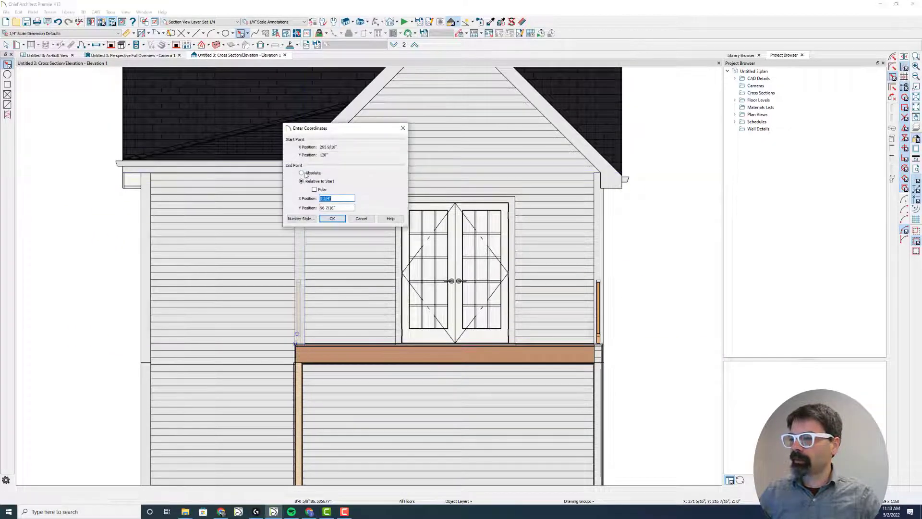
{"action": "key", "text": "Return"}
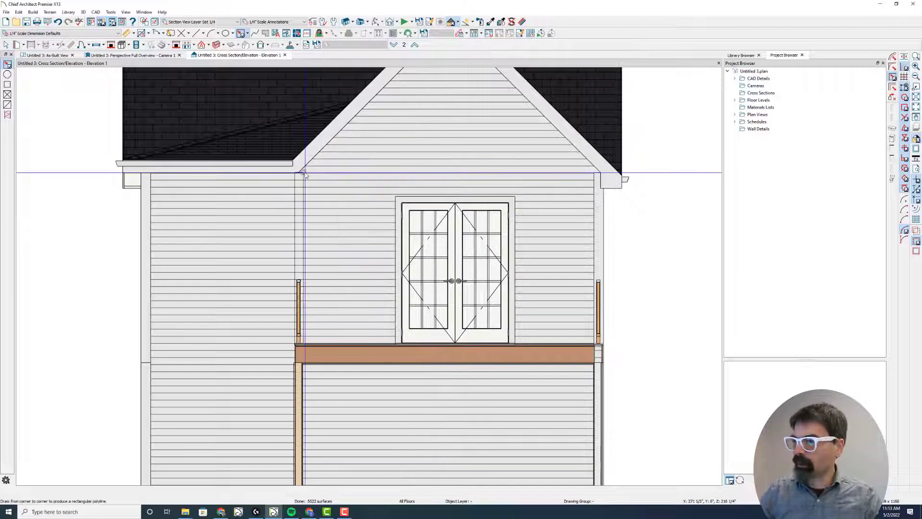
{"action": "left_click", "coordinate": [300, 200]}
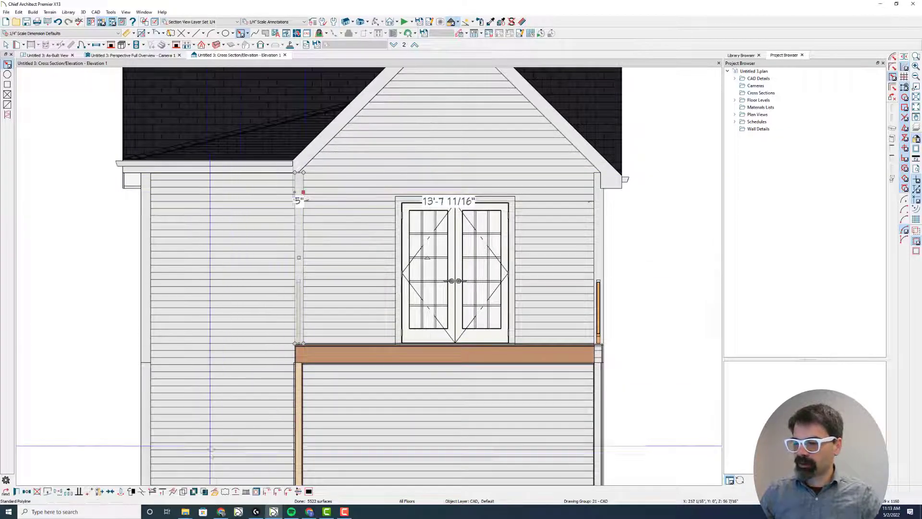
{"action": "left_click", "coordinate": [215, 491]}
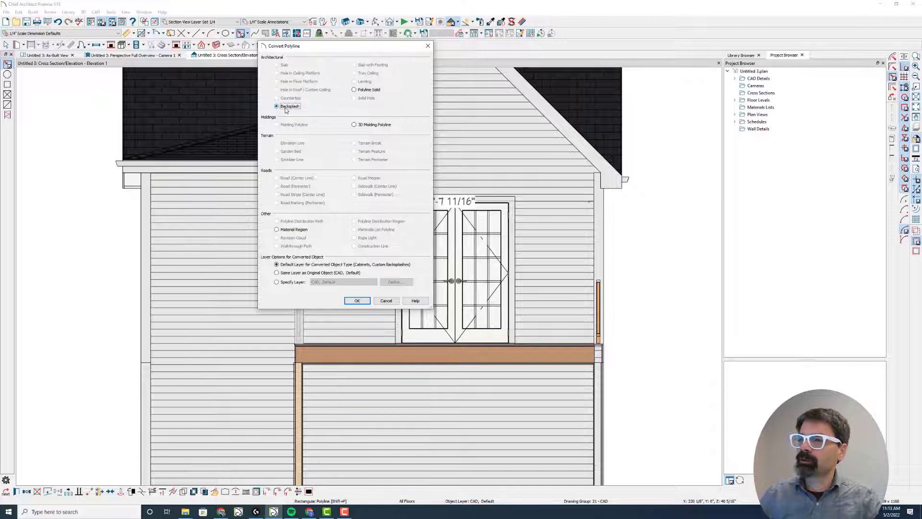
Step: Convert the rectangle to a Polyline Solid kept on the same layer as the original
{"action": "left_click", "coordinate": [361, 91]}
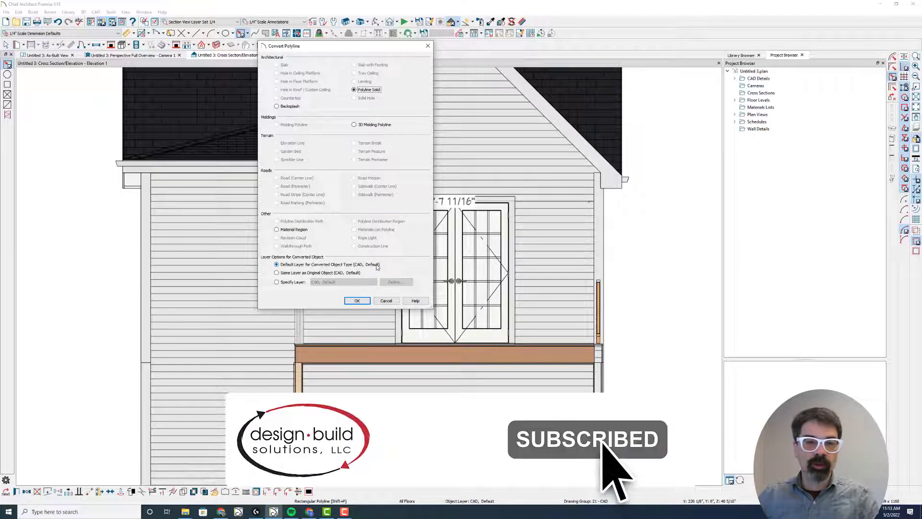
{"action": "left_click", "coordinate": [286, 272]}
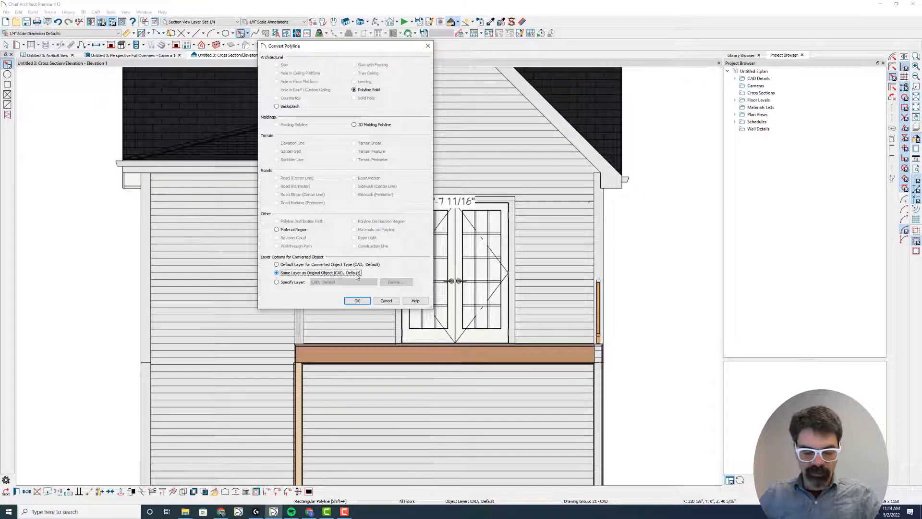
{"action": "key", "text": "Return"}
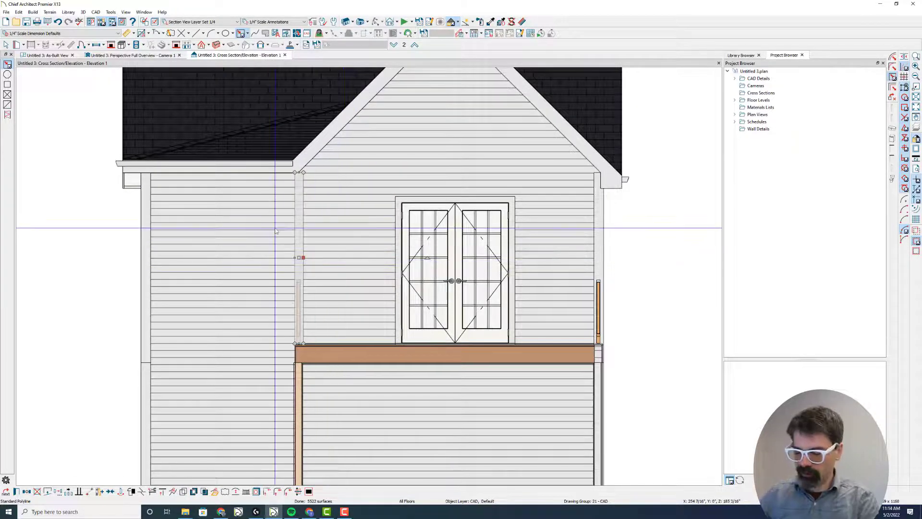
Step: Deselect the corner board and choose the layer for new CAD drawing
{"action": "key", "text": "Escape"}
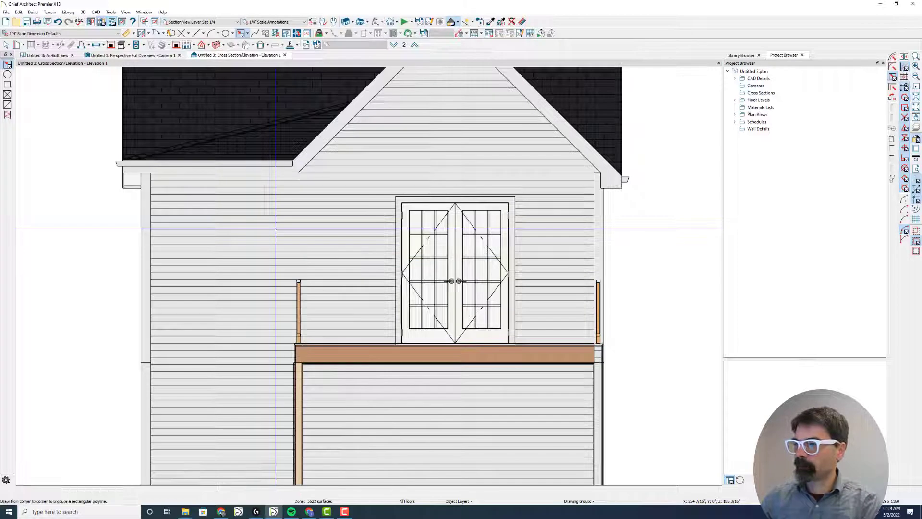
{"action": "left_click", "coordinate": [307, 33]}
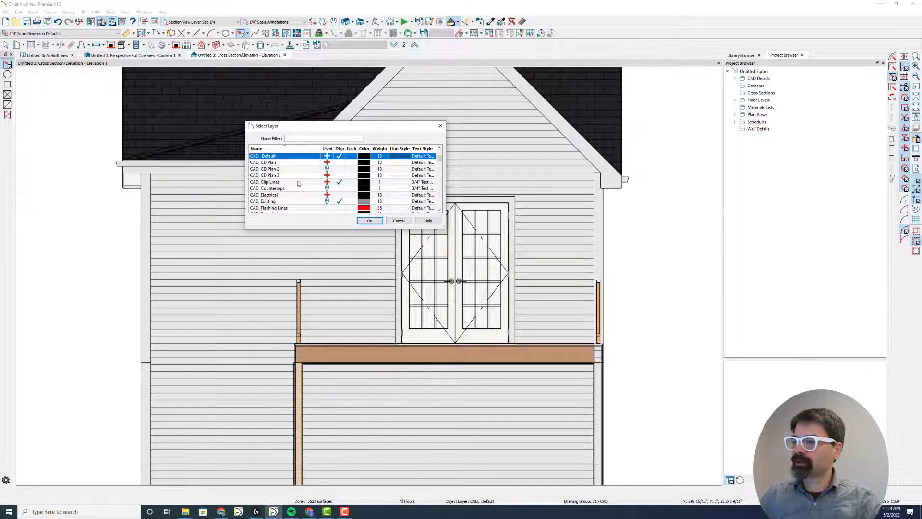
{"action": "left_click", "coordinate": [297, 201]}
{"action": "left_click", "coordinate": [369, 221]}
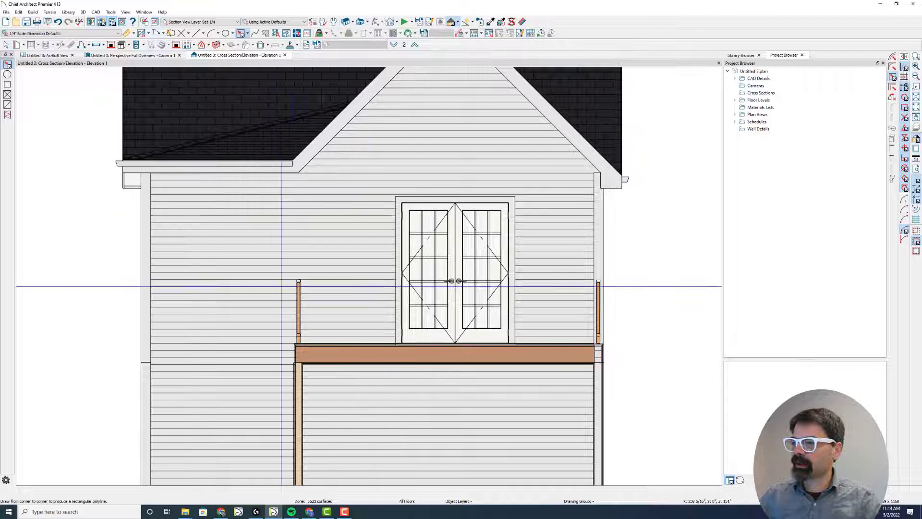
Step: Draw a 5-inch-wide rectangle from the post base to the eave and choose Polyline Solid conversion
{"action": "left_click_drag", "start_coordinate": [297, 335], "coordinate": [305, 175]}
{"action": "key", "text": "Tab"}
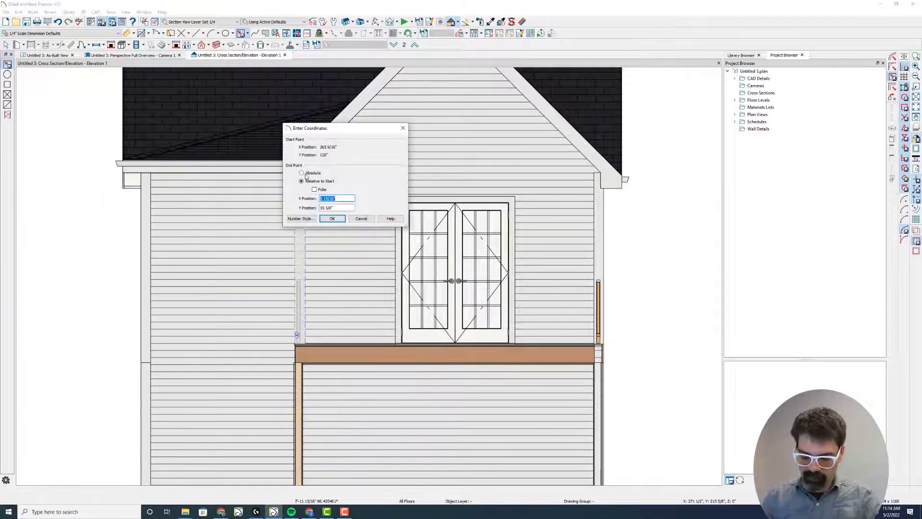
{"action": "type", "text": "5"}
{"action": "key", "text": "Return"}
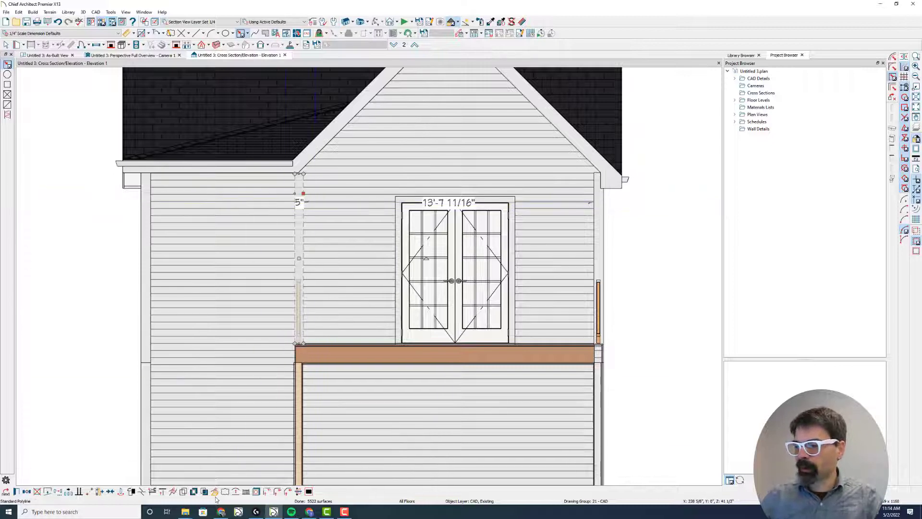
{"action": "left_click", "coordinate": [214, 492]}
{"action": "left_click", "coordinate": [369, 90]}
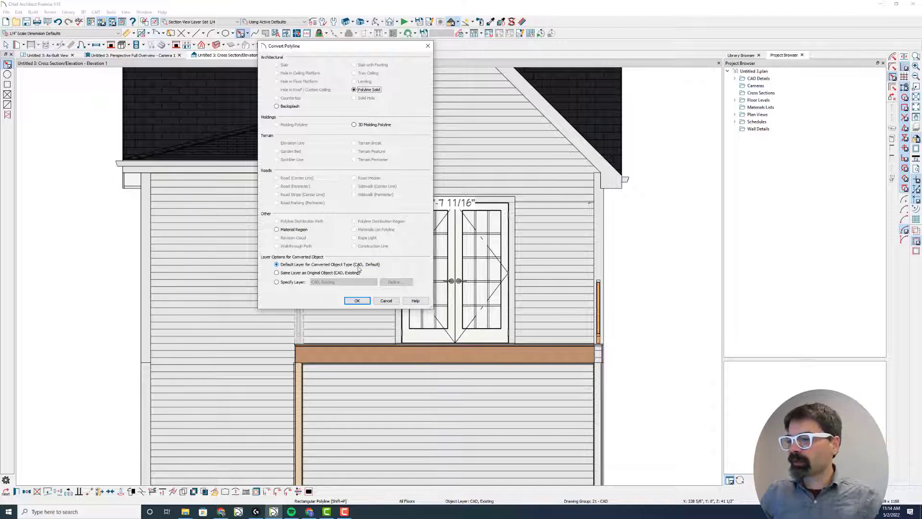
Step: Convert the narrow rectangle to a polyline solid on the Corner Boards layer
{"action": "left_click", "coordinate": [292, 272]}
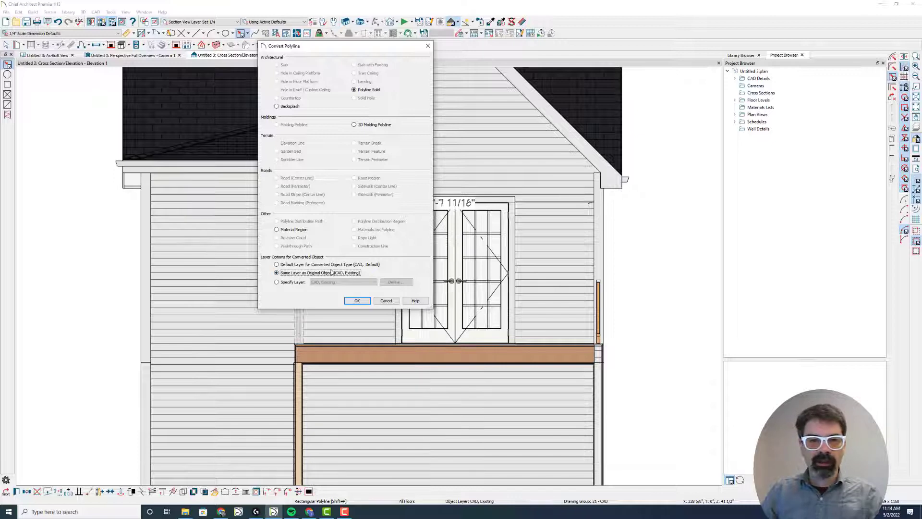
{"action": "left_click", "coordinate": [290, 285]}
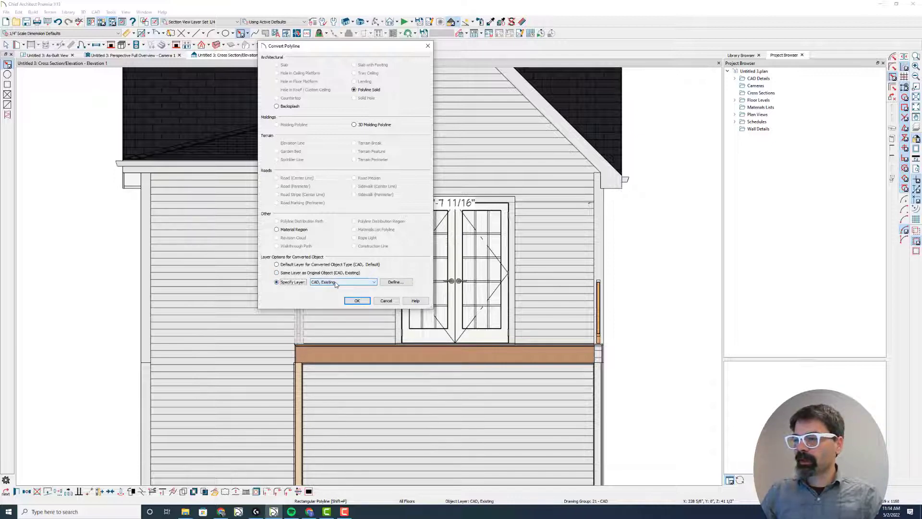
{"action": "left_click", "coordinate": [335, 283]}
{"action": "scroll", "coordinate": [343, 378], "scroll_direction": "down", "scroll_amount": 8}
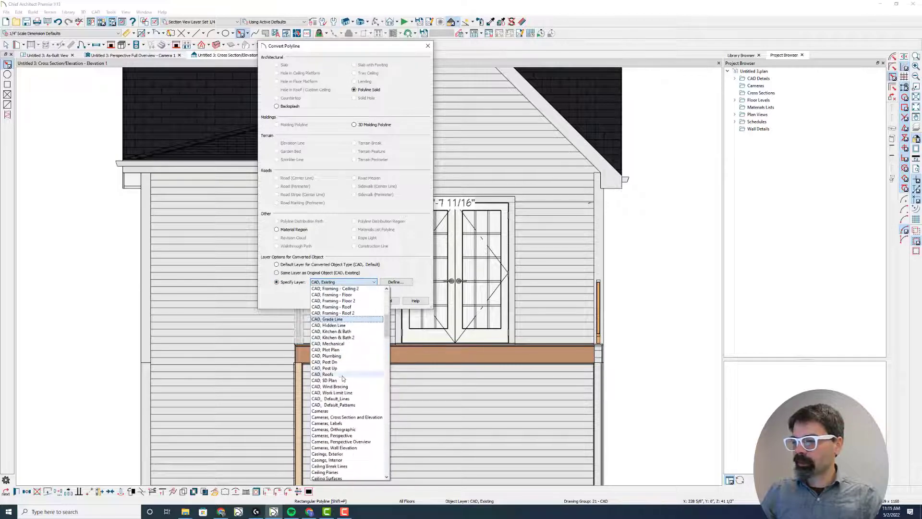
{"action": "scroll", "coordinate": [343, 378], "scroll_direction": "down", "scroll_amount": 3}
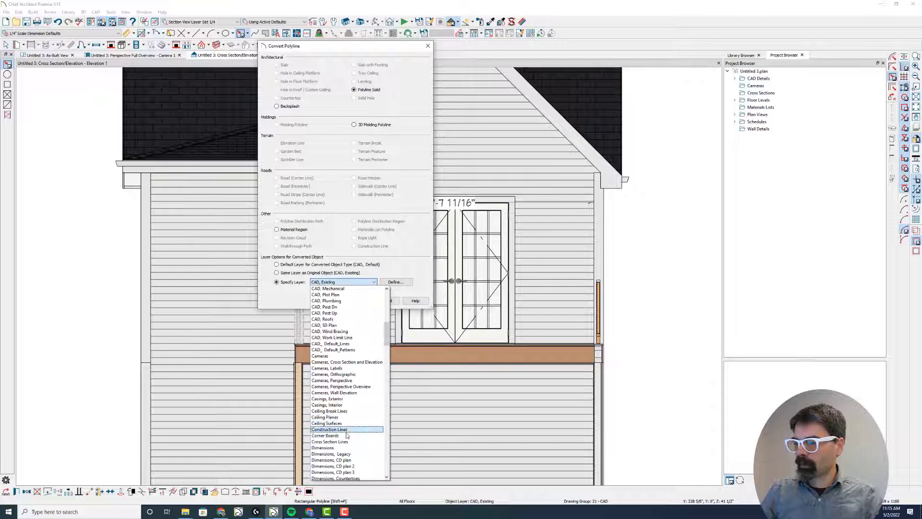
{"action": "left_click", "coordinate": [346, 435]}
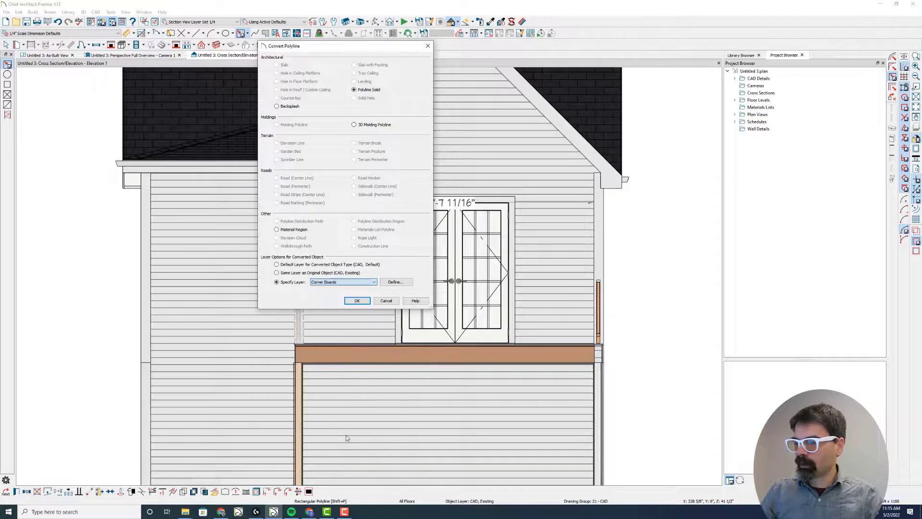
{"action": "left_click", "coordinate": [357, 300]}
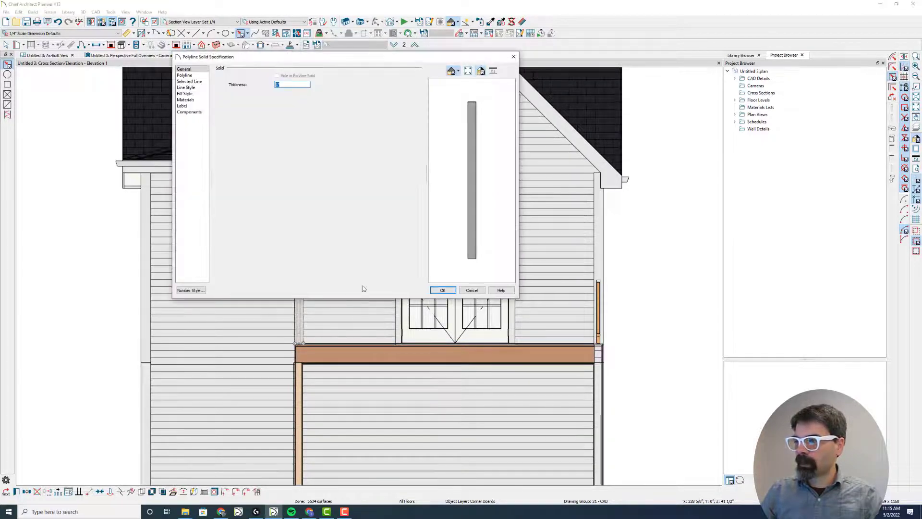
Step: Accept the polyline solid settings and paint the first corner board Brite white
{"action": "left_click", "coordinate": [442, 290]}
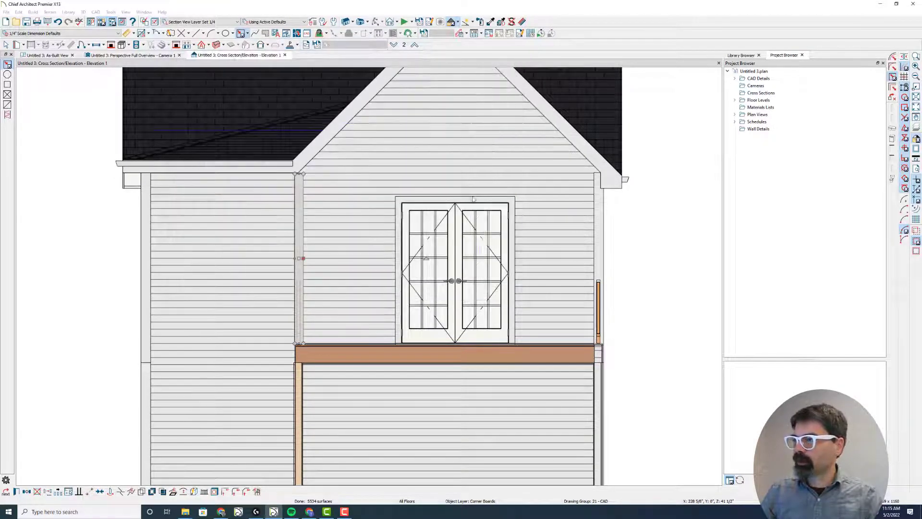
{"action": "left_click", "coordinate": [489, 22]}
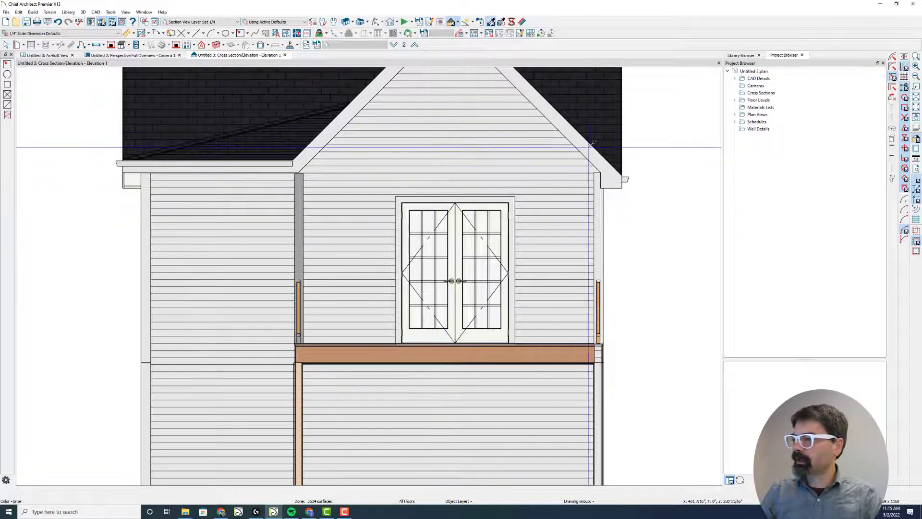
{"action": "left_click", "coordinate": [299, 200]}
{"action": "key", "text": "Escape"}
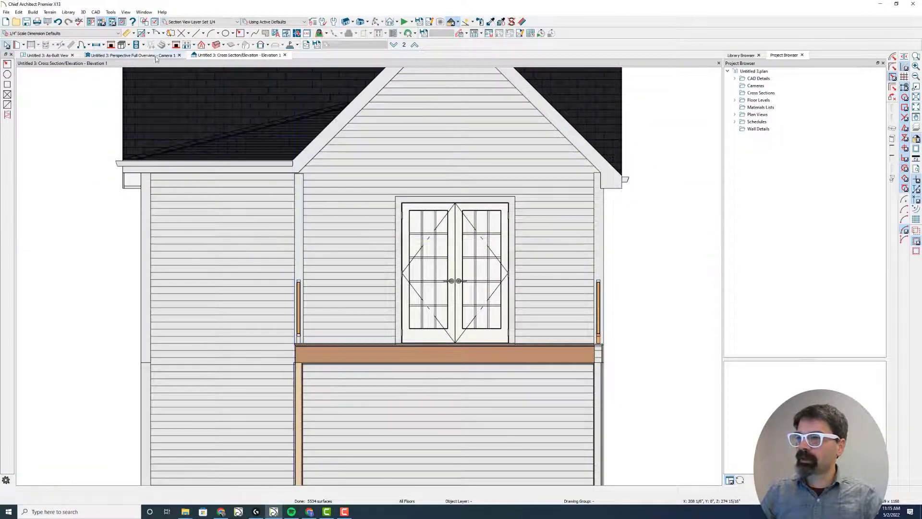
{"action": "left_click", "coordinate": [145, 56]}
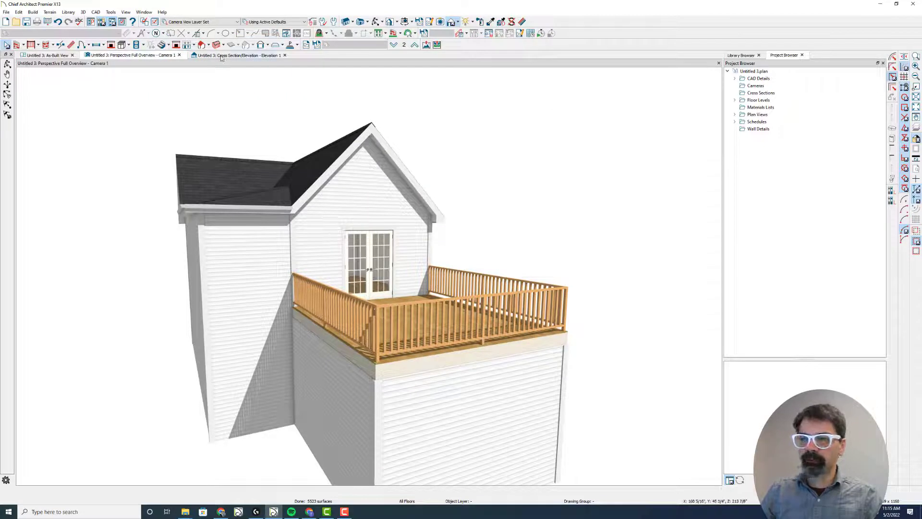
{"action": "left_click", "coordinate": [221, 56]}
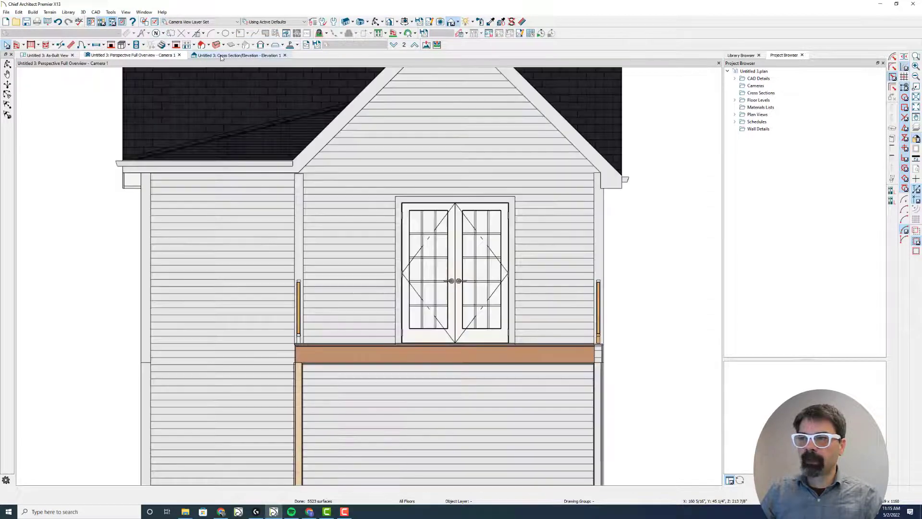
Step: Draw a second narrow 7'-11 7/16" tall rectangle beside the corner board
{"action": "left_click", "coordinate": [240, 33]}
{"action": "mouse_move", "coordinate": [320, 343]}
{"action": "left_mouse_down"}
{"action": "mouse_move", "coordinate": [345, 281]}
{"action": "mouse_move", "coordinate": [333, 177]}
{"action": "left_mouse_up"}
{"action": "key", "text": "Tab"}
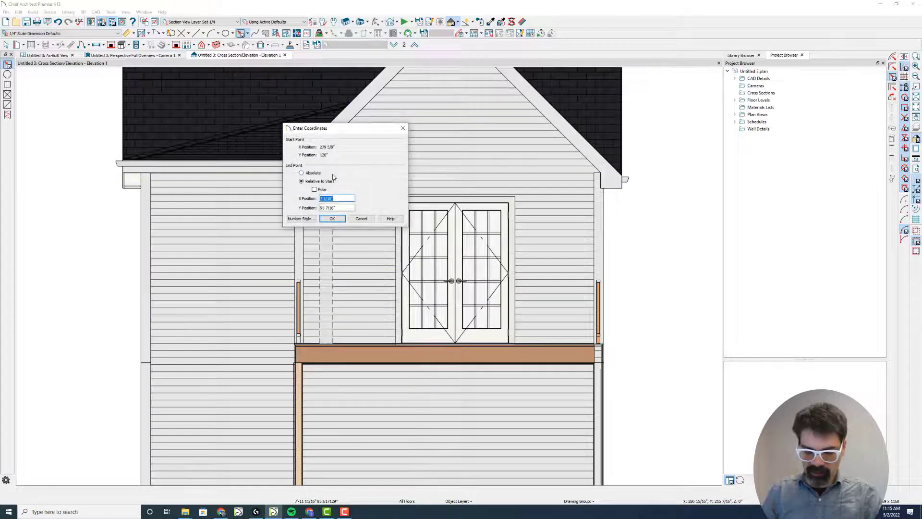
{"action": "key", "text": "Return"}
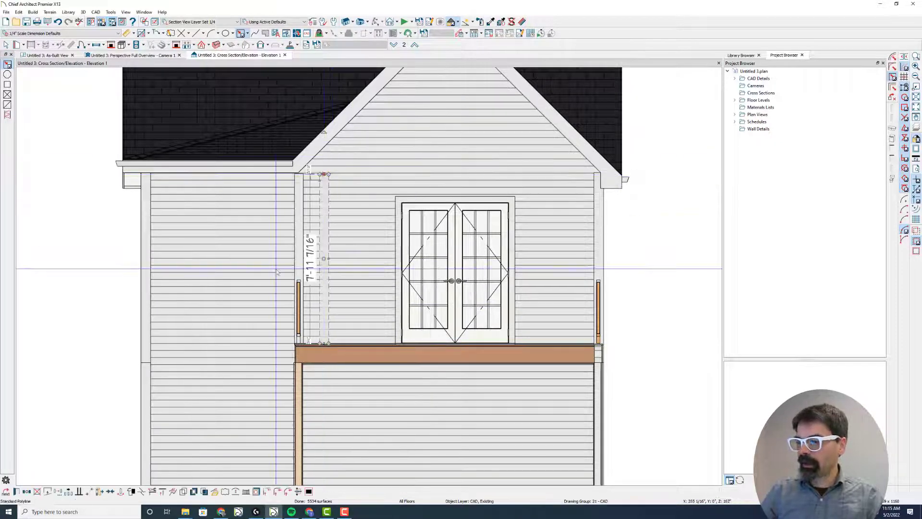
Step: Convert the new rectangle to a polyline solid, accept its settings, and paint it white
{"action": "left_click", "coordinate": [215, 491]}
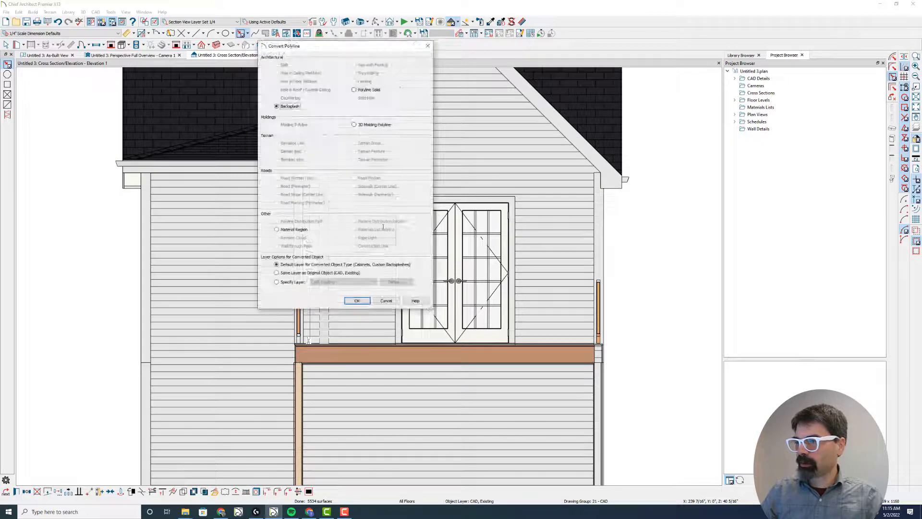
{"action": "left_click", "coordinate": [364, 89]}
{"action": "left_click", "coordinate": [360, 301]}
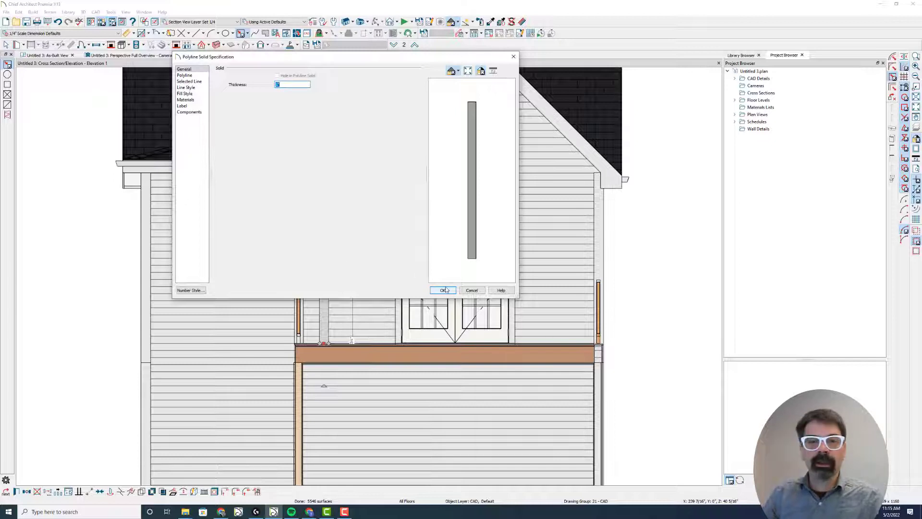
{"action": "left_click", "coordinate": [192, 88]}
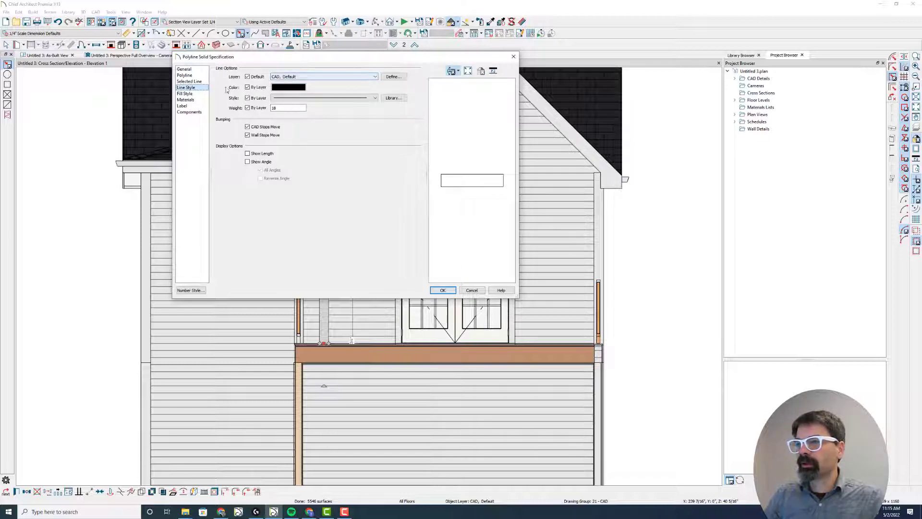
{"action": "left_click", "coordinate": [443, 290]}
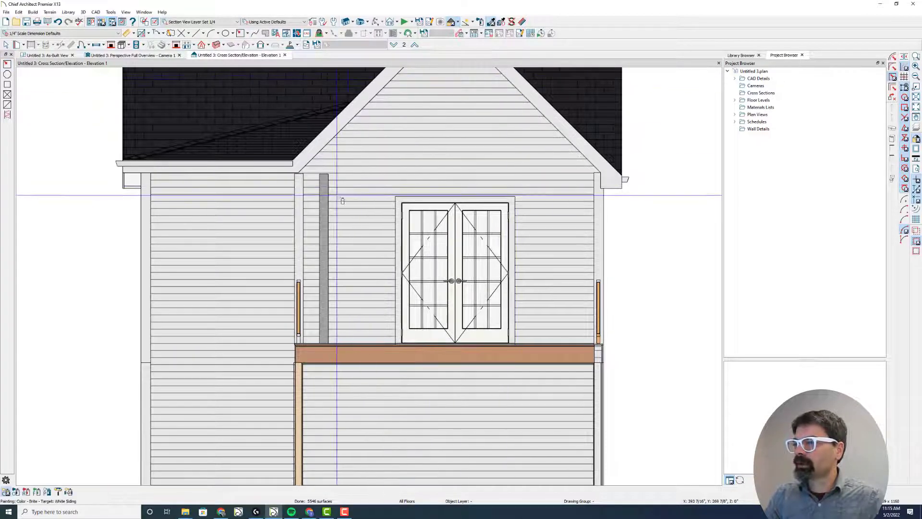
{"action": "left_click", "coordinate": [324, 198]}
Step: In the 3D camera view, put the second board on the Corner Boards layer and deselect it
{"action": "left_click", "coordinate": [132, 55]}
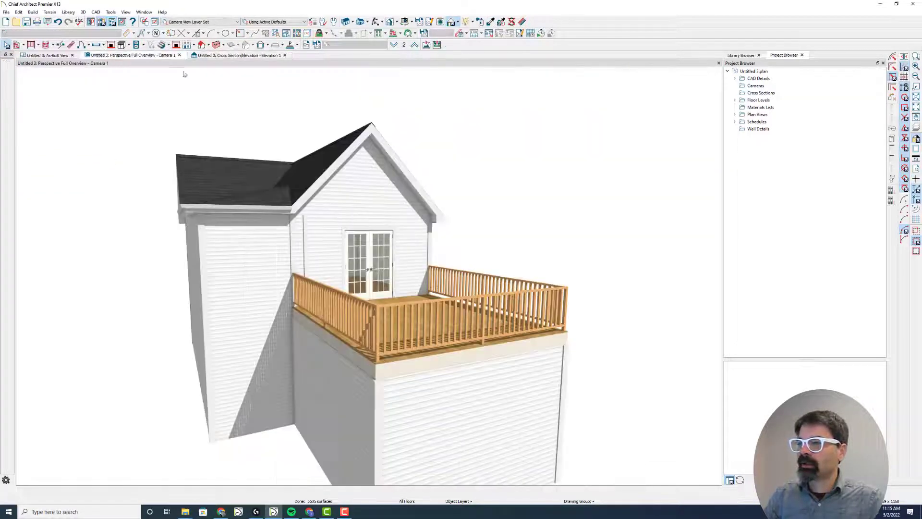
{"action": "double_click", "coordinate": [306, 225]}
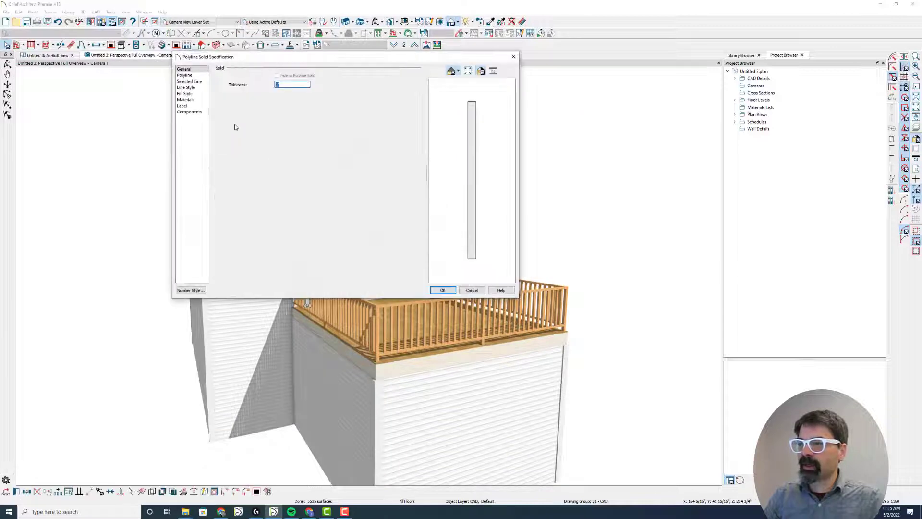
{"action": "left_click", "coordinate": [186, 88]}
{"action": "left_click", "coordinate": [317, 76]}
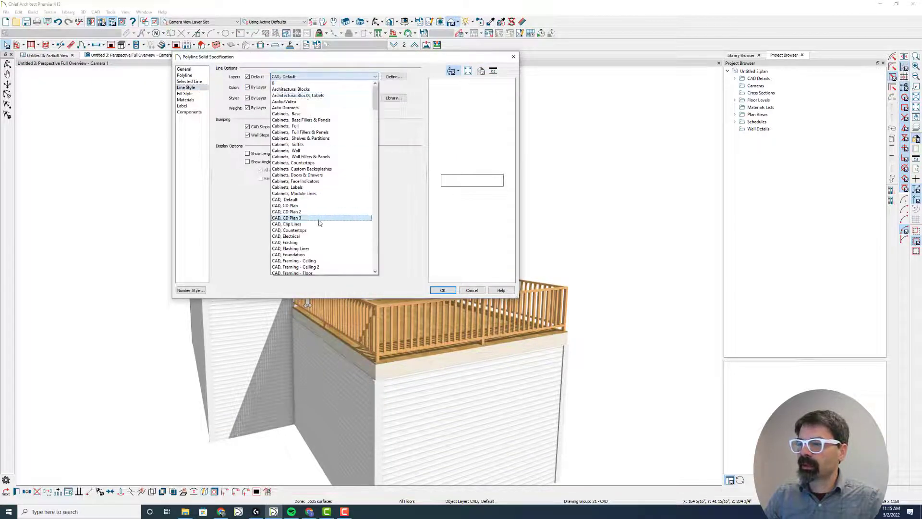
{"action": "scroll", "coordinate": [319, 220], "scroll_direction": "down", "scroll_amount": 5}
{"action": "scroll", "coordinate": [319, 223], "scroll_direction": "down", "scroll_amount": 2}
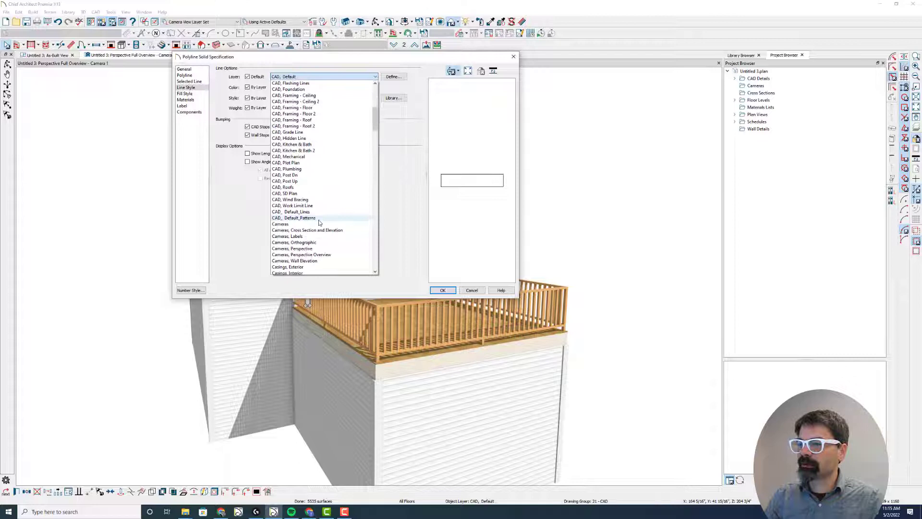
{"action": "scroll", "coordinate": [318, 223], "scroll_direction": "down", "scroll_amount": 3}
{"action": "left_click", "coordinate": [313, 249]}
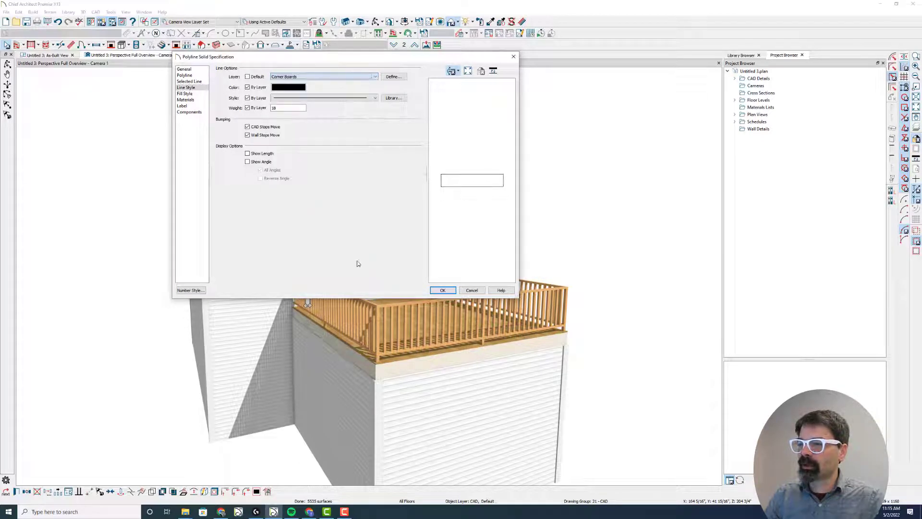
{"action": "left_click", "coordinate": [442, 290]}
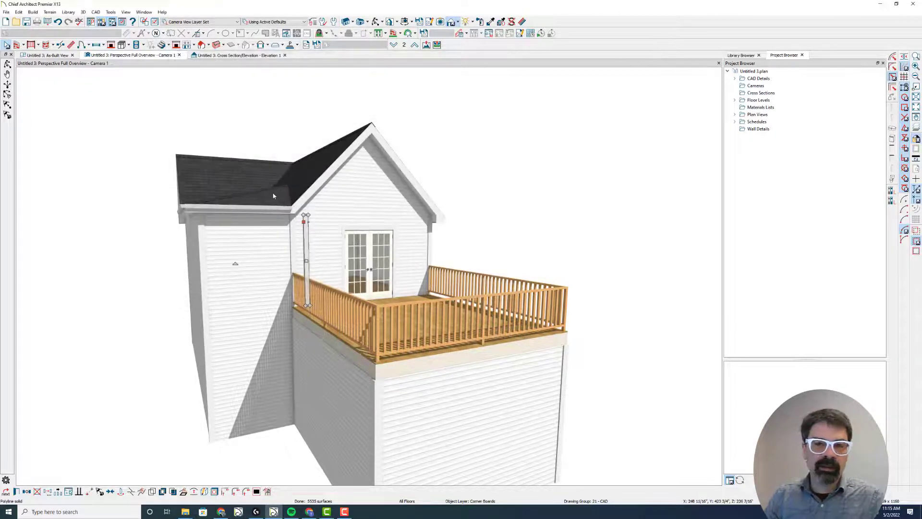
{"action": "left_click", "coordinate": [308, 133]}
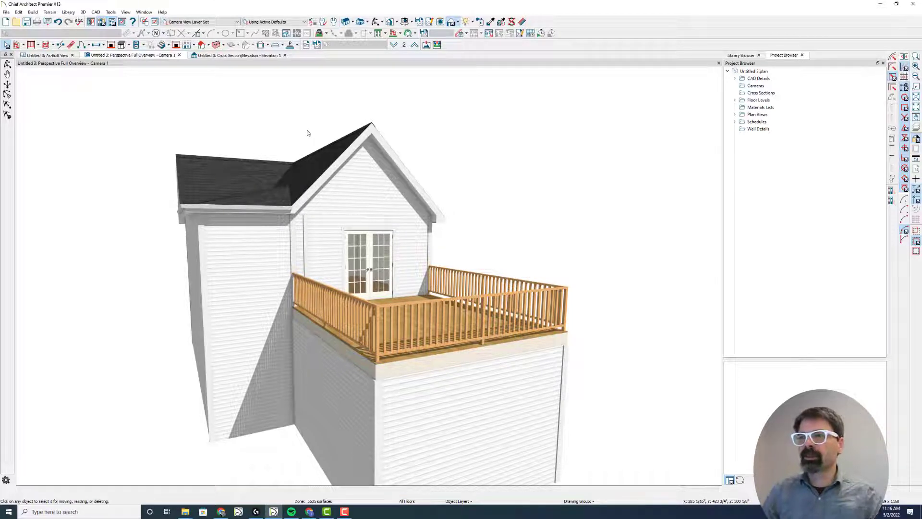
{"action": "left_click", "coordinate": [48, 55]}
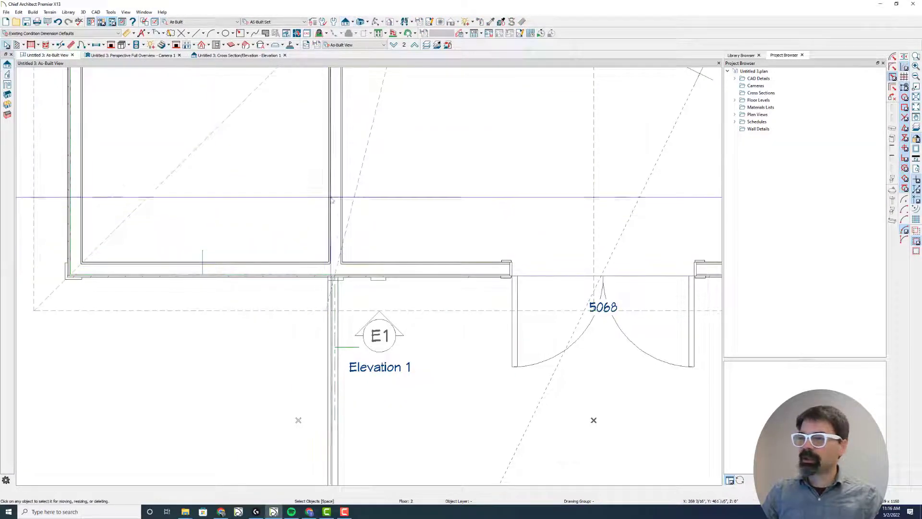
{"action": "key", "text": "space"}
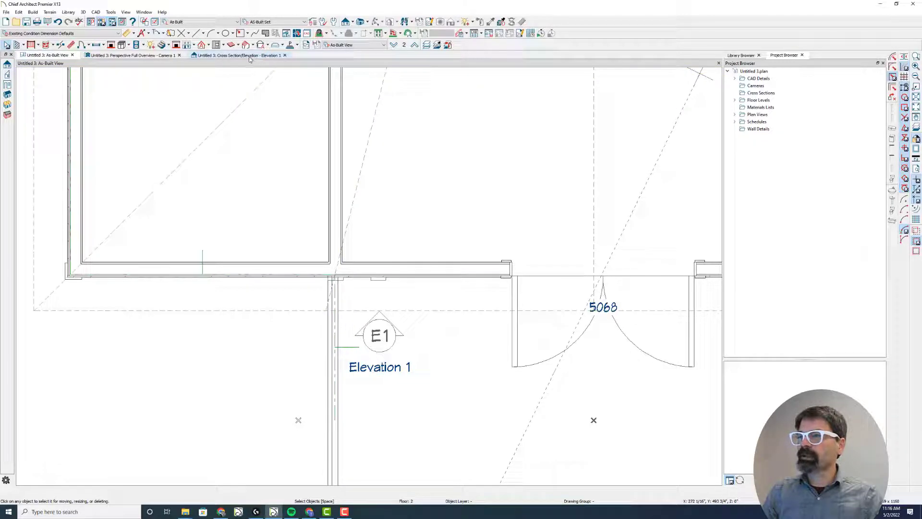
{"action": "left_click", "coordinate": [181, 56]}
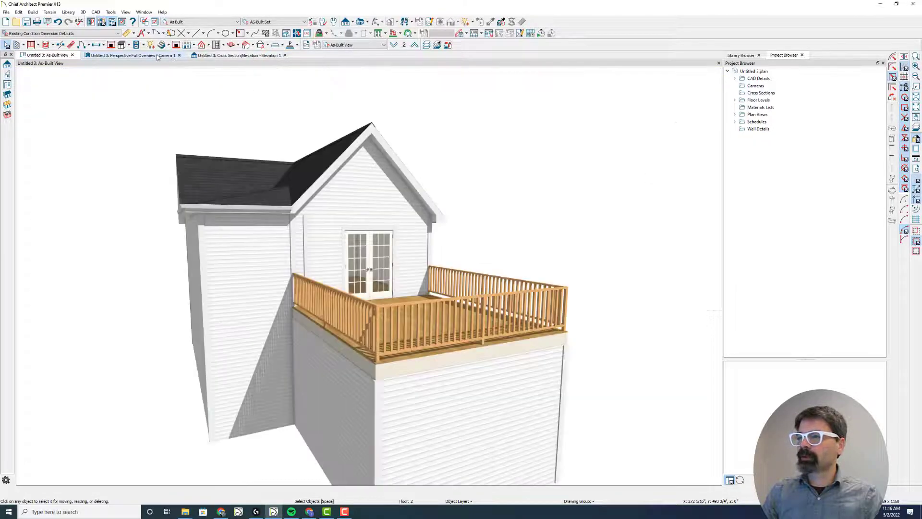
{"action": "left_click", "coordinate": [245, 57]}
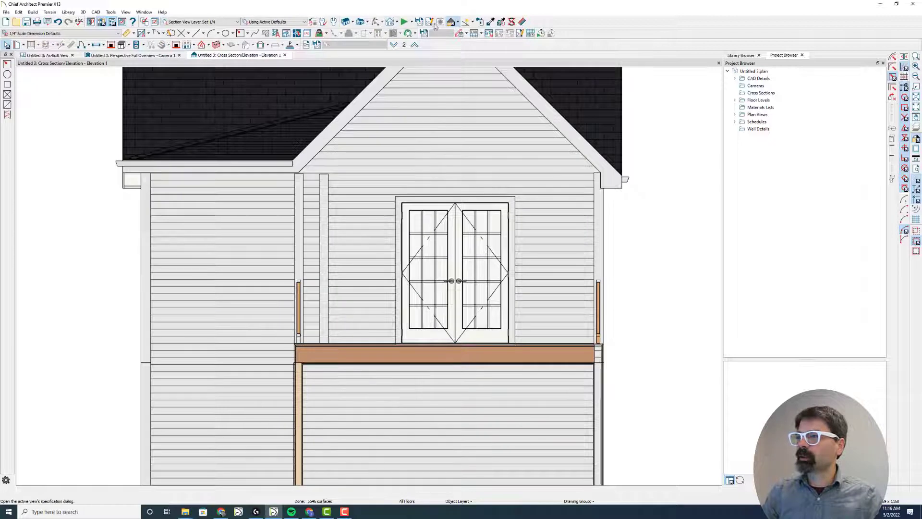
Step: Draw a 12-inch-wide rectangle left of the deck doors
{"action": "left_click", "coordinate": [241, 33]}
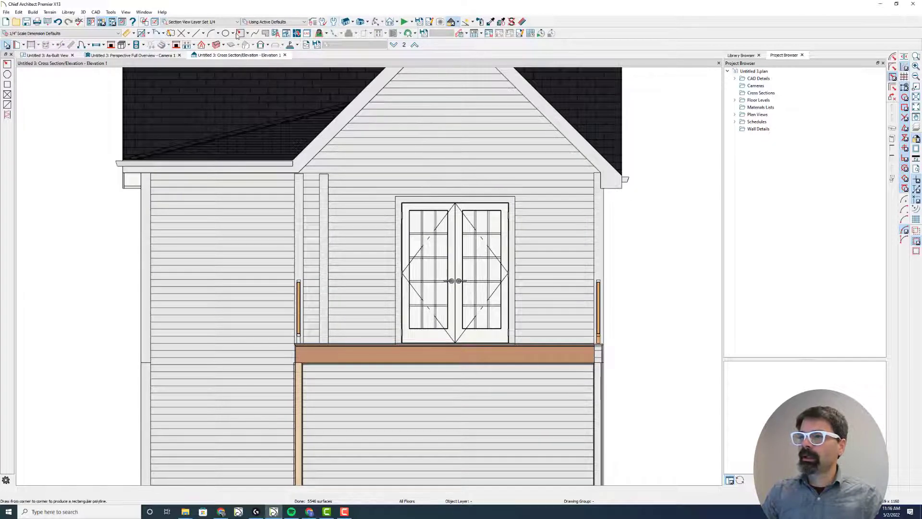
{"action": "left_click_drag", "start_coordinate": [337, 344], "coordinate": [349, 172]}
{"action": "key", "text": "Tab"}
{"action": "type", "text": "5"}
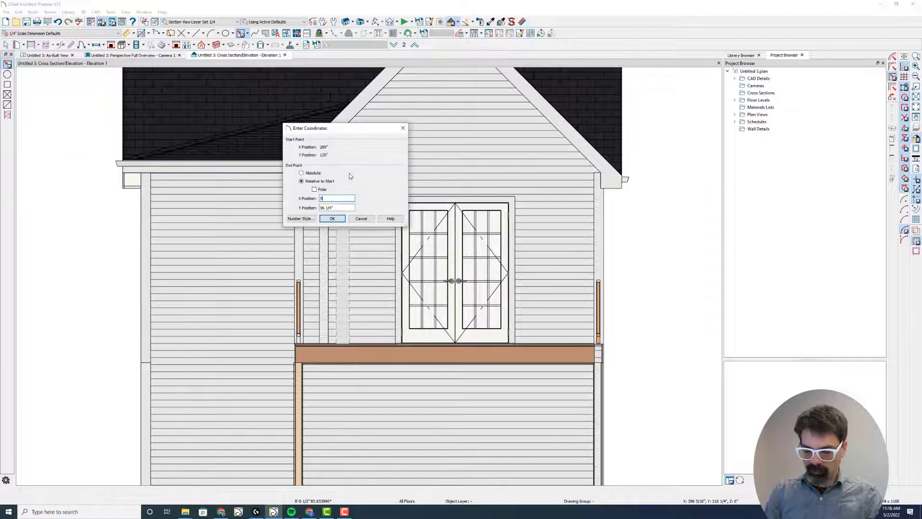
{"action": "key", "text": "BackSpace"}
{"action": "type", "text": "12"}
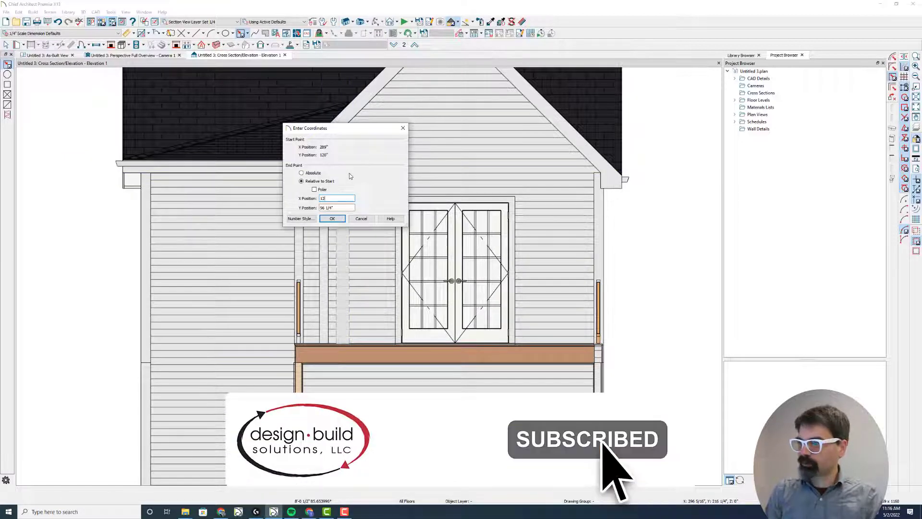
{"action": "key", "text": "Return"}
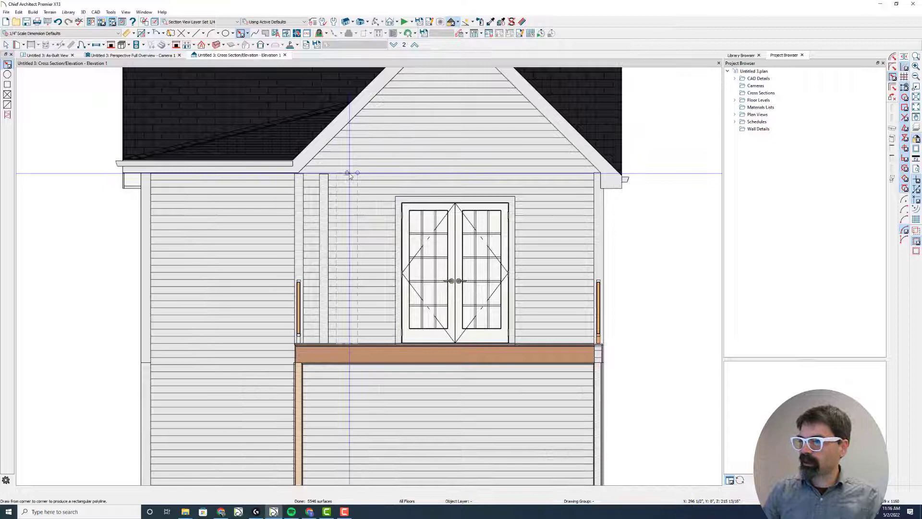
Step: Convert it to a polyline solid on its original layer and view the house in 3D
{"action": "left_click", "coordinate": [183, 490]}
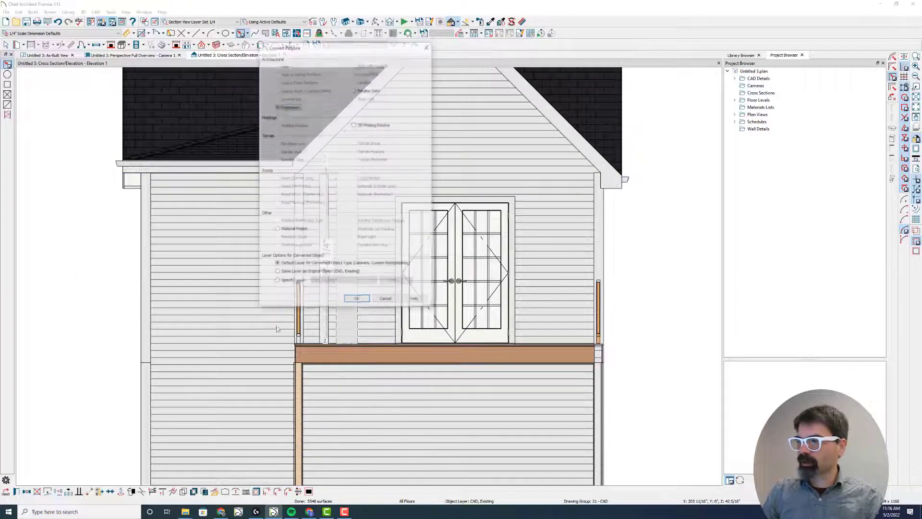
{"action": "left_click", "coordinate": [362, 90]}
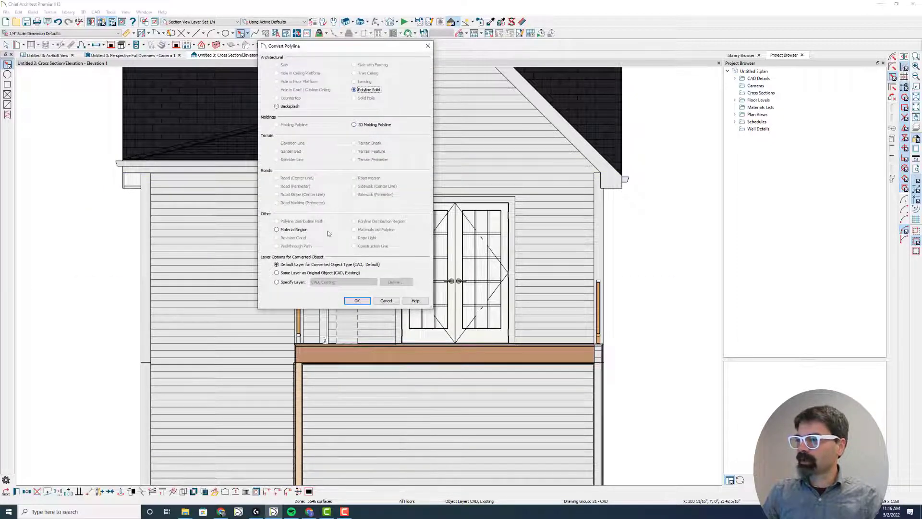
{"action": "left_click", "coordinate": [304, 272]}
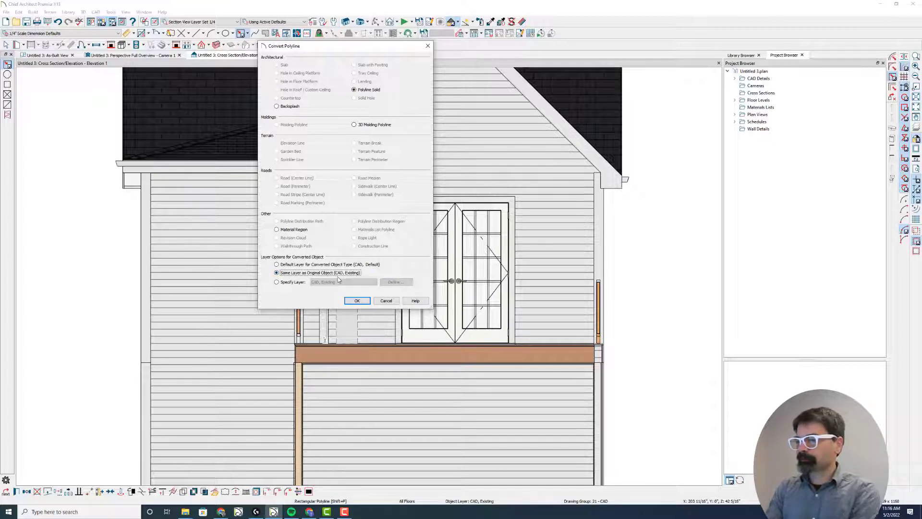
{"action": "left_click", "coordinate": [357, 300]}
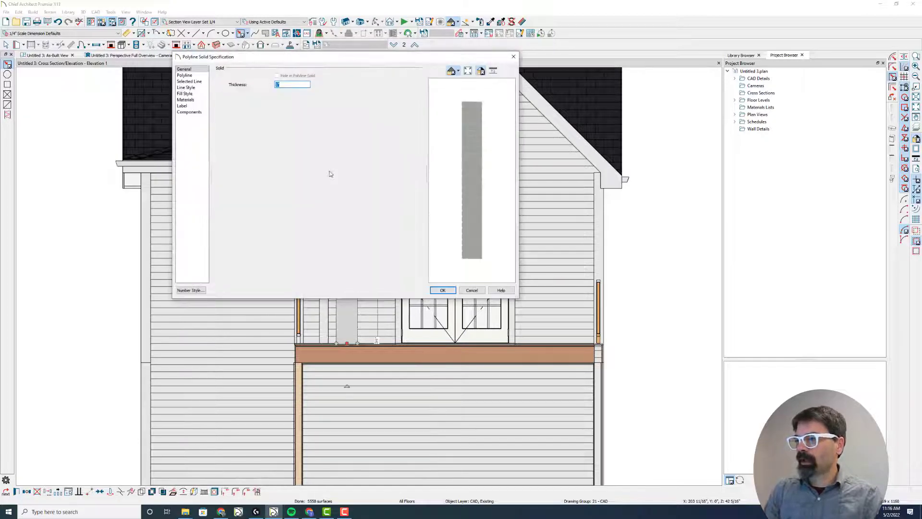
{"action": "left_click", "coordinate": [443, 290]}
{"action": "left_click", "coordinate": [135, 56]}
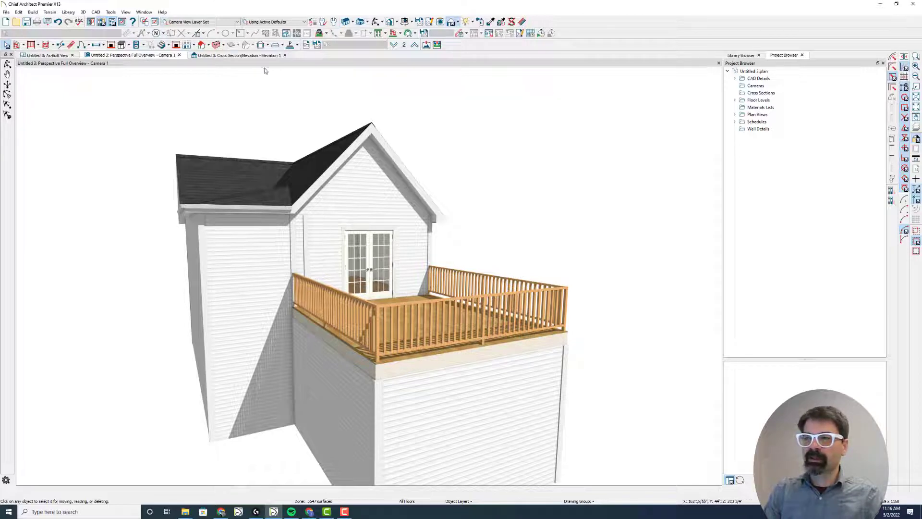
Step: Check the new board in the elevation, floor plan and 3D camera views
{"action": "left_click", "coordinate": [239, 55]}
{"action": "key", "text": "ctrl+Tab"}
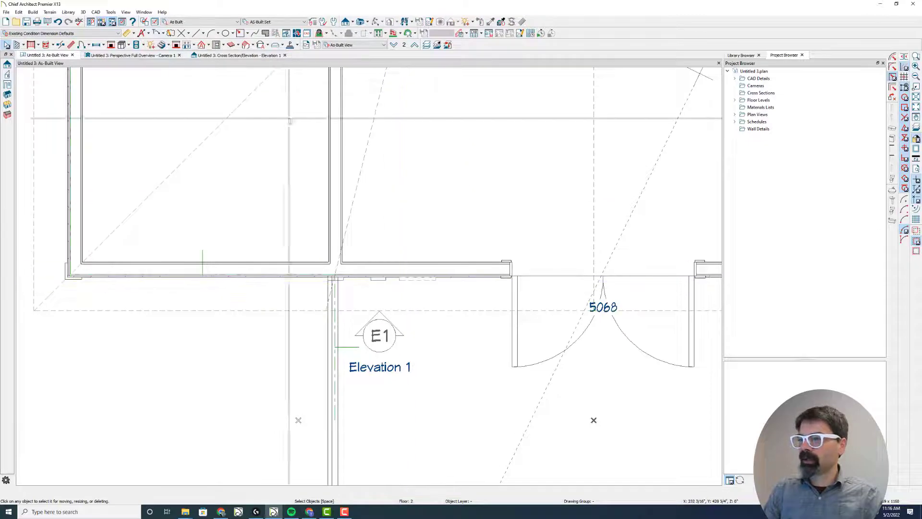
{"action": "left_click", "coordinate": [148, 55]}
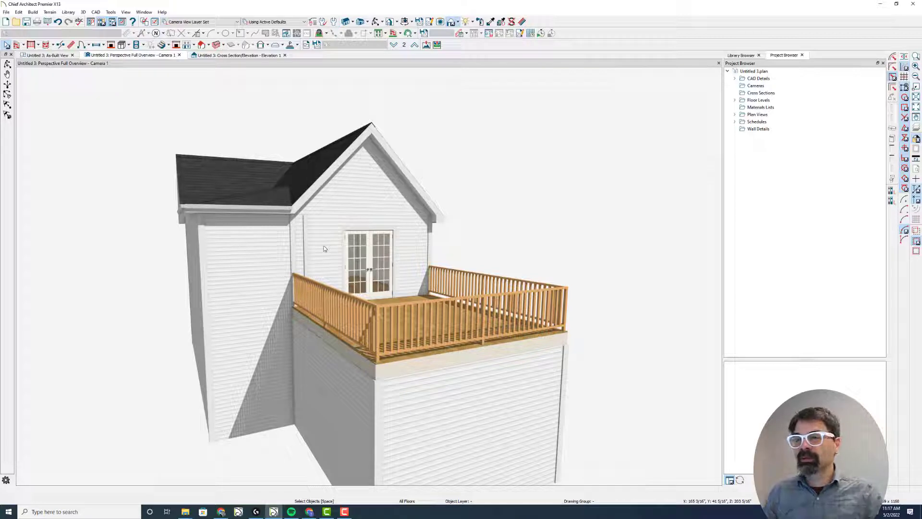
{"action": "left_click", "coordinate": [61, 55]}
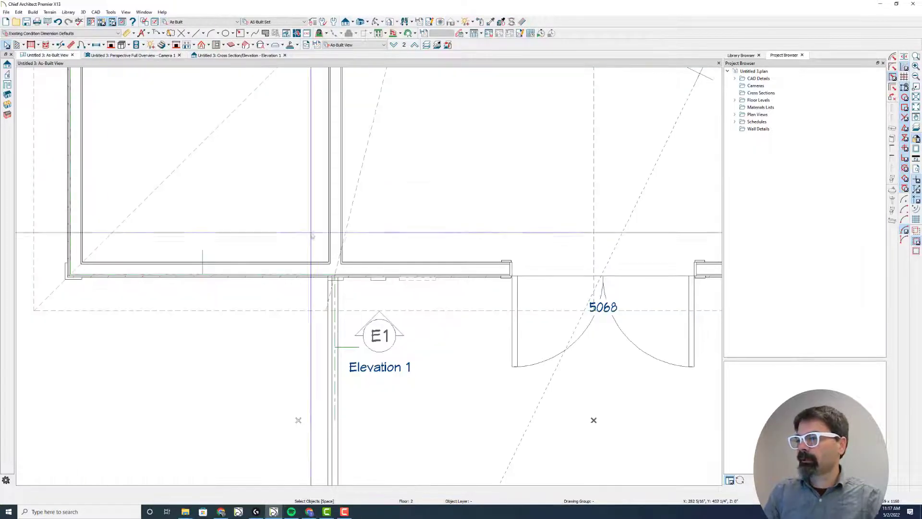
Step: Select the polyline solid in plan, switch to CD Plan View, and return to Elevation 1
{"action": "left_click", "coordinate": [406, 284]}
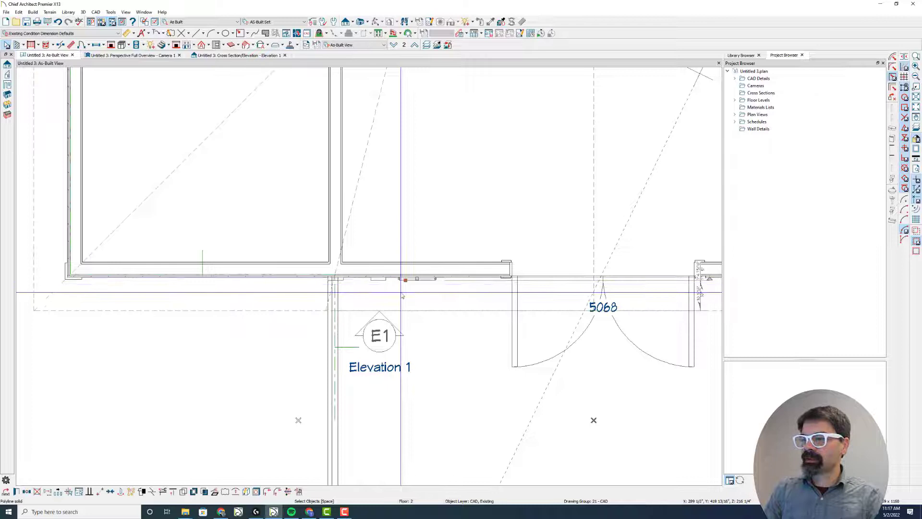
{"action": "left_click", "coordinate": [350, 45]}
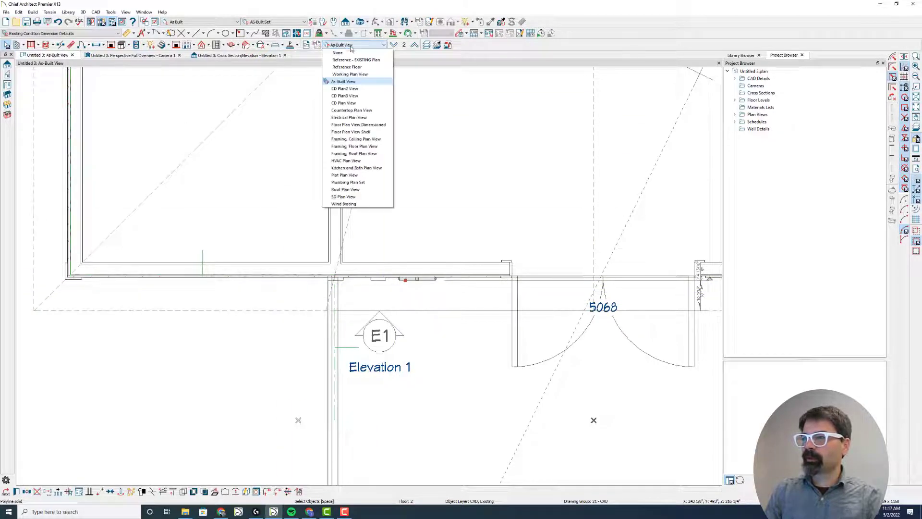
{"action": "left_click", "coordinate": [359, 107]}
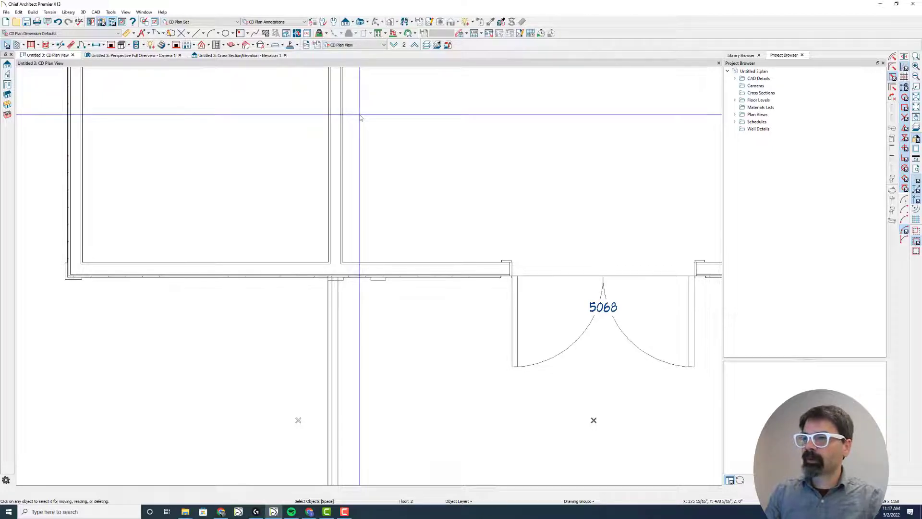
{"action": "left_click", "coordinate": [171, 57]}
{"action": "left_click", "coordinate": [239, 55]}
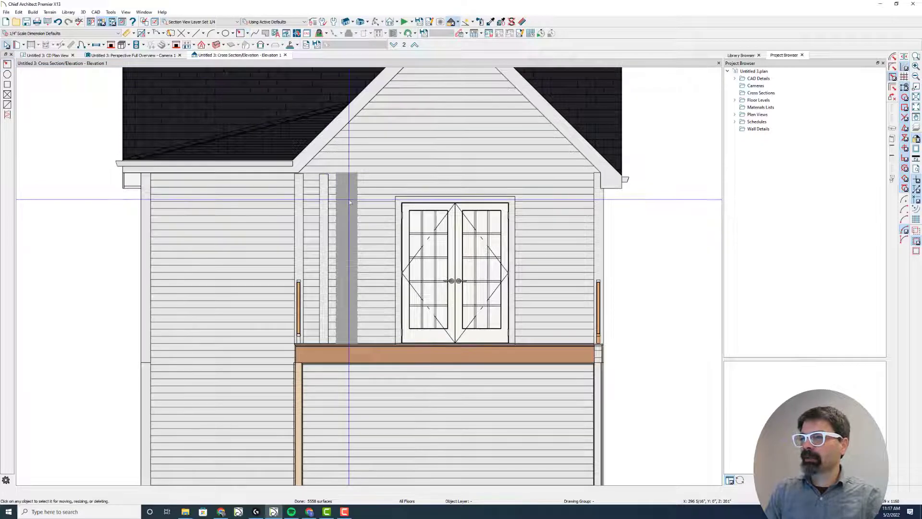
{"action": "key", "text": "space"}
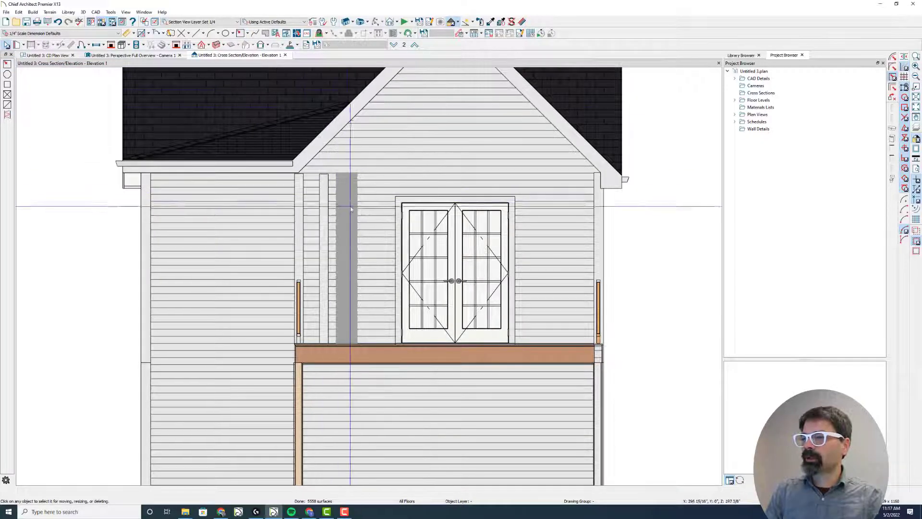
{"action": "left_click", "coordinate": [134, 55]}
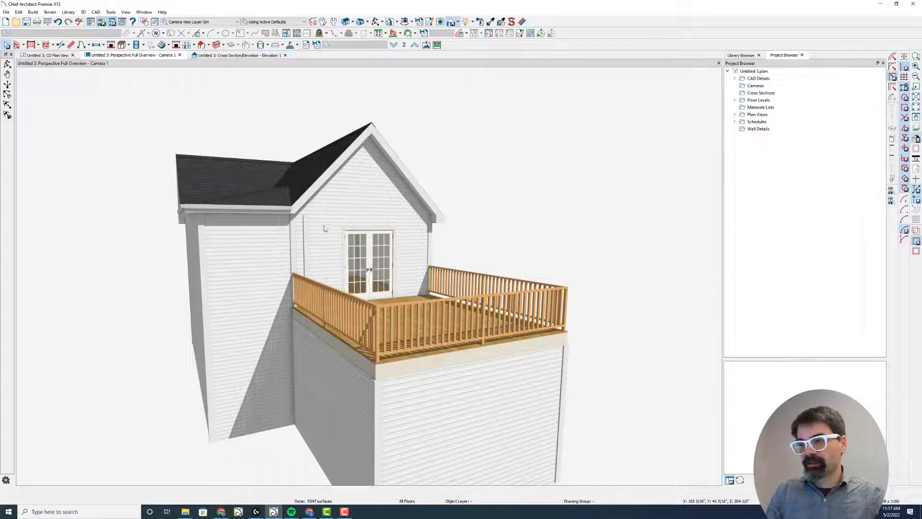
{"action": "scroll", "coordinate": [218, 80], "scroll_direction": "down", "scroll_amount": 2}
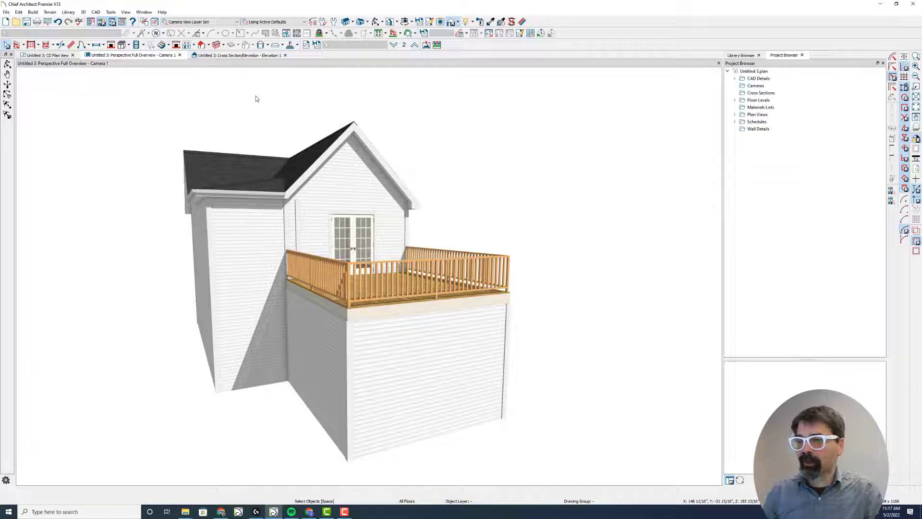
Step: Put the grey board beside the deck doors on the Corner Boards layer and view it in Camera 1
{"action": "left_click", "coordinate": [248, 56]}
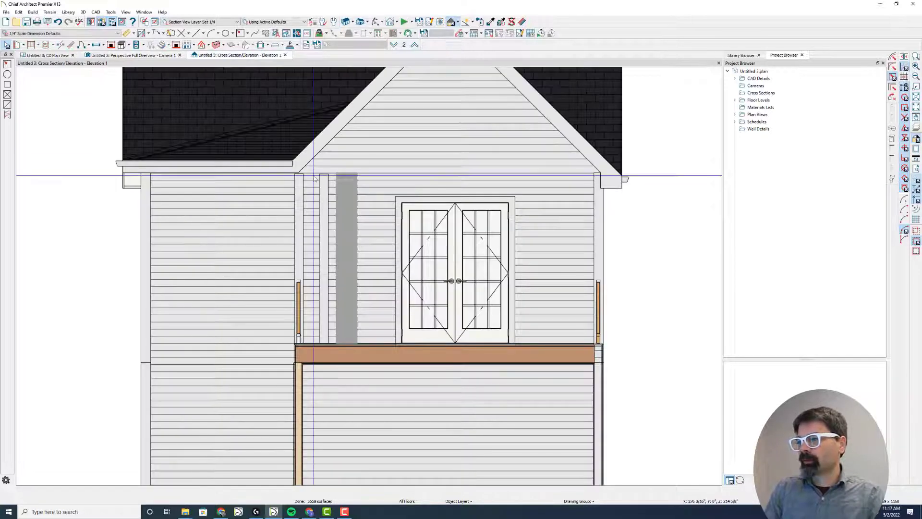
{"action": "double_click", "coordinate": [347, 206]}
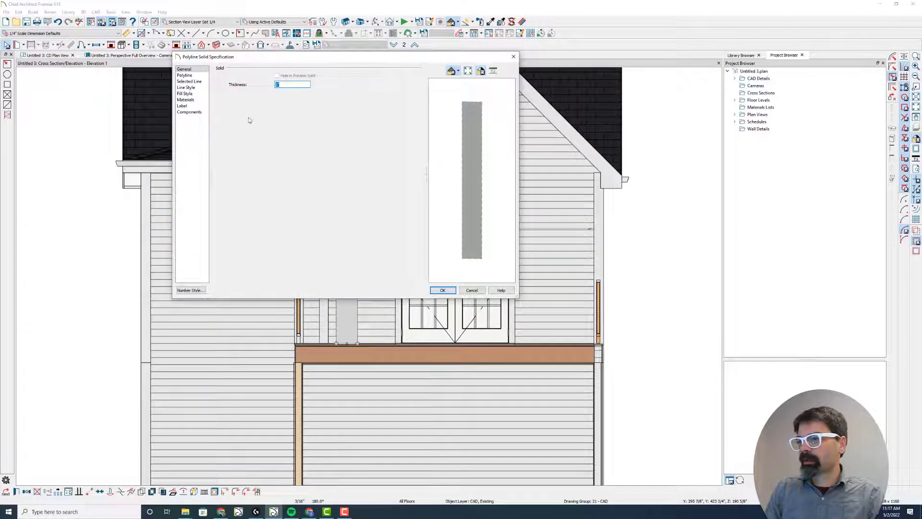
{"action": "left_click", "coordinate": [193, 87]}
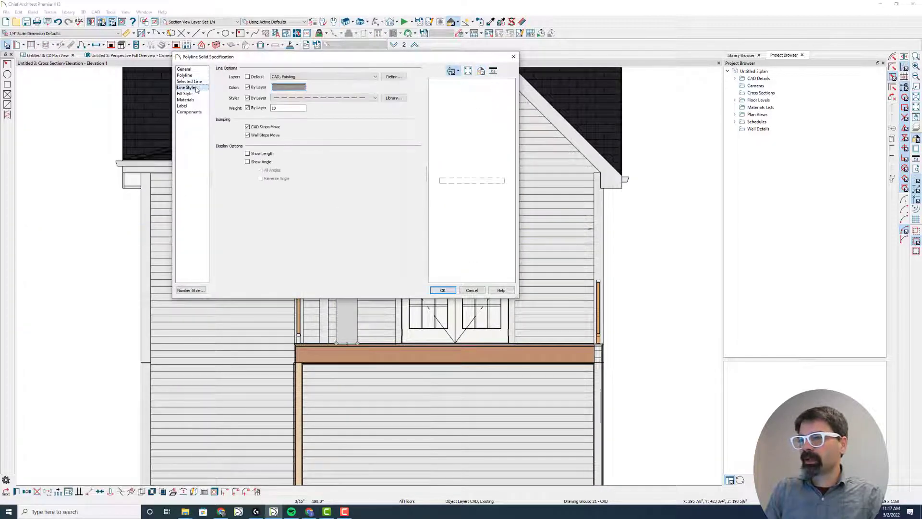
{"action": "left_click", "coordinate": [320, 77]}
{"action": "scroll", "coordinate": [317, 182], "scroll_direction": "down", "scroll_amount": 5}
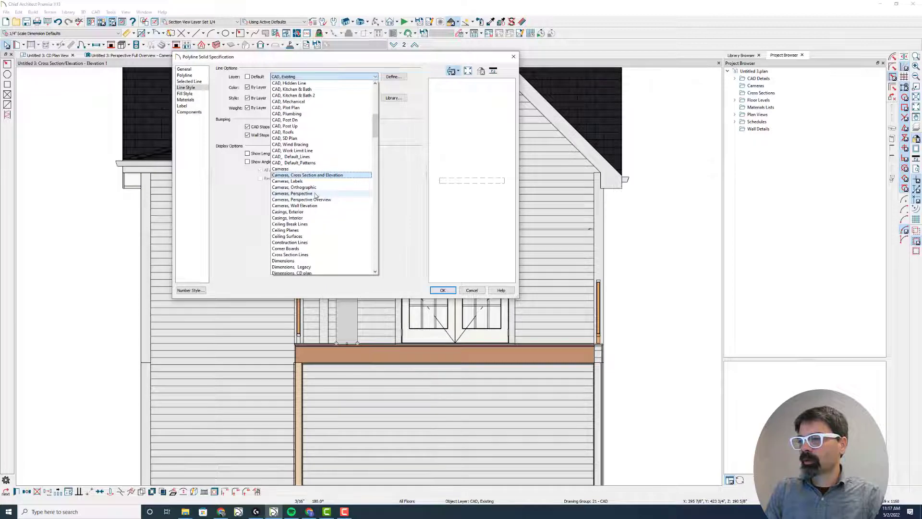
{"action": "left_click", "coordinate": [286, 248]}
{"action": "left_click", "coordinate": [443, 290]}
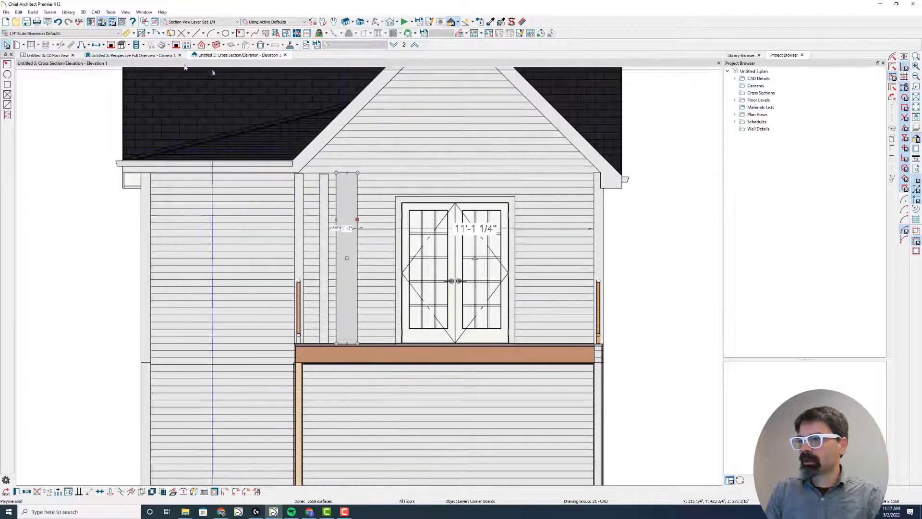
{"action": "left_click", "coordinate": [141, 55]}
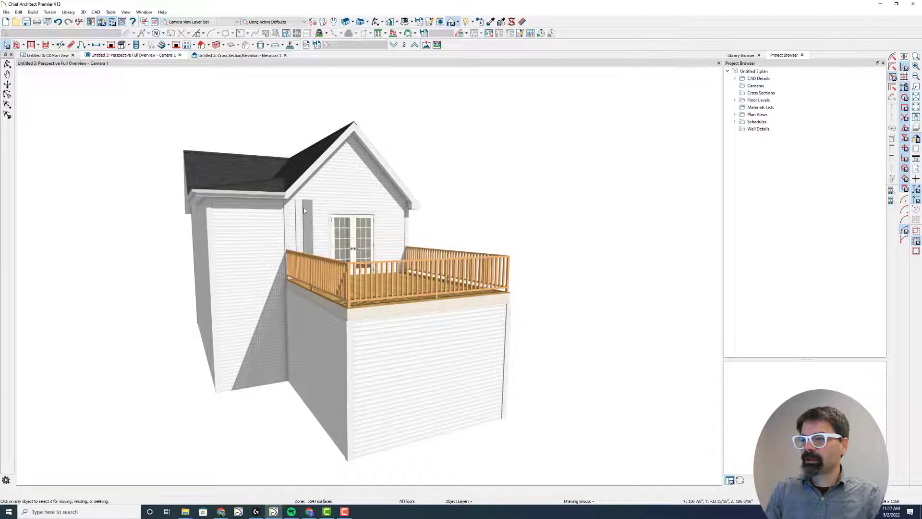
Step: Check the corner board in the CD Plan View, then return to Elevation 1
{"action": "left_click", "coordinate": [47, 55]}
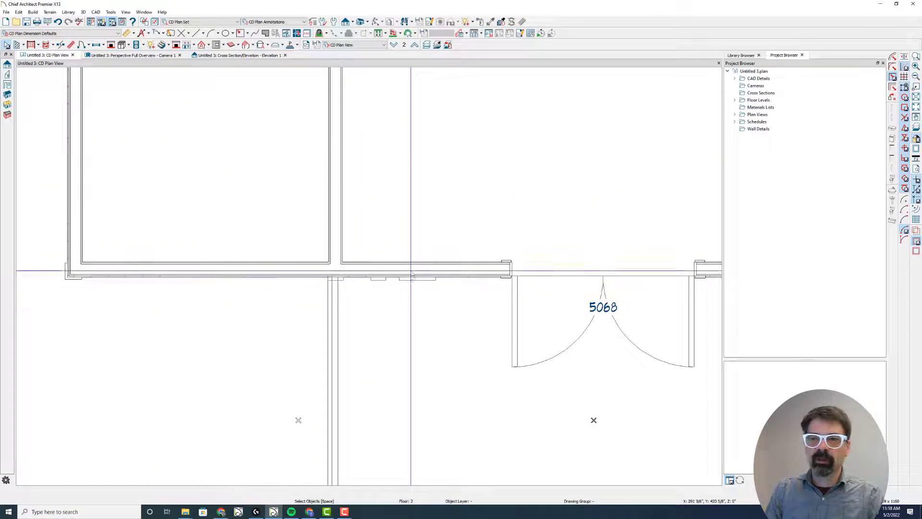
{"action": "left_click", "coordinate": [260, 55]}
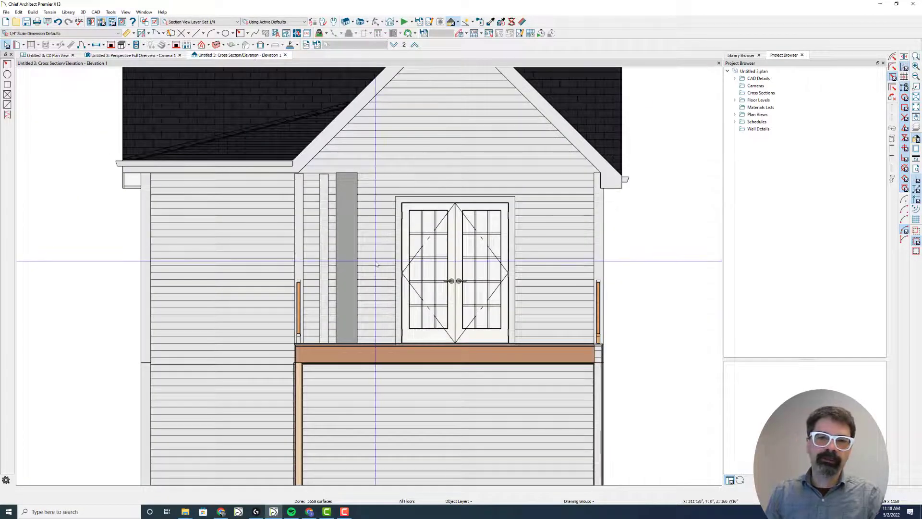